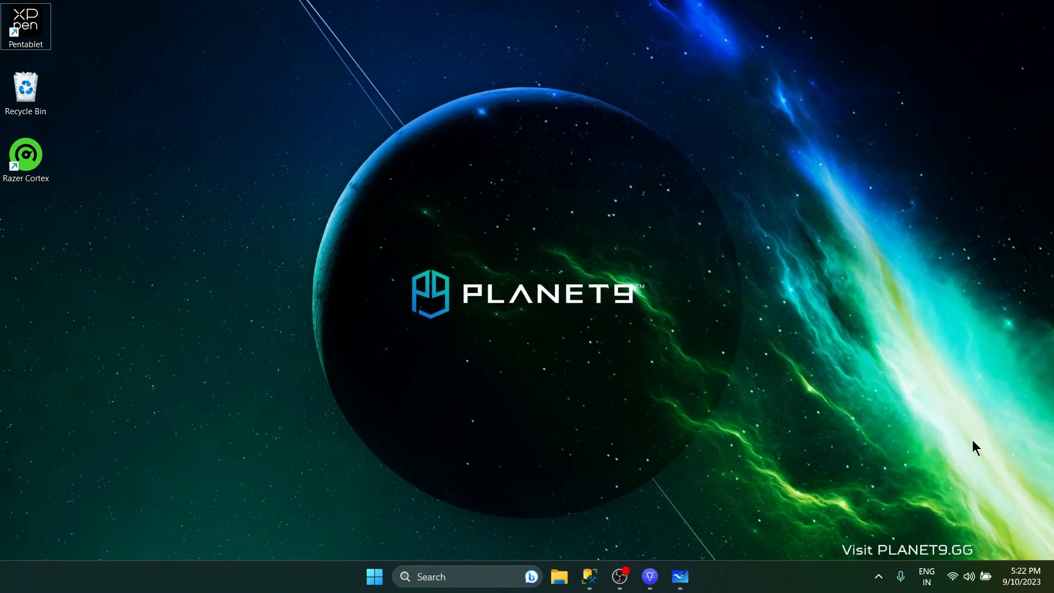
# Switch to SQL Server Management Studio, highlight the first Production.Product query and look through the server's list of databases.
pyautogui.click(977, 17)
pyautogui.click(589, 576)
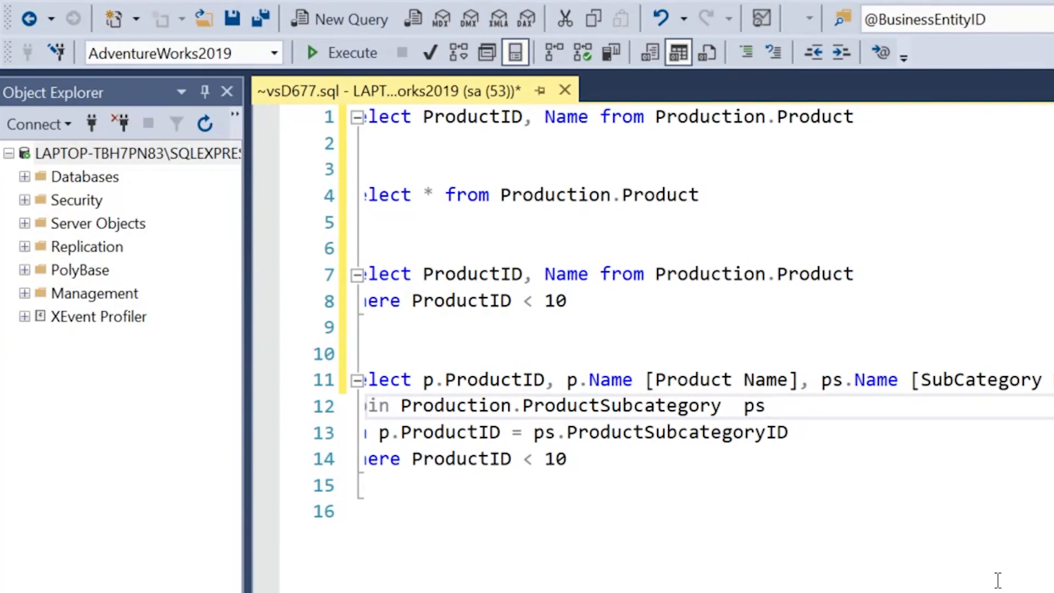
pyautogui.hscroll(-1, 668, 263)
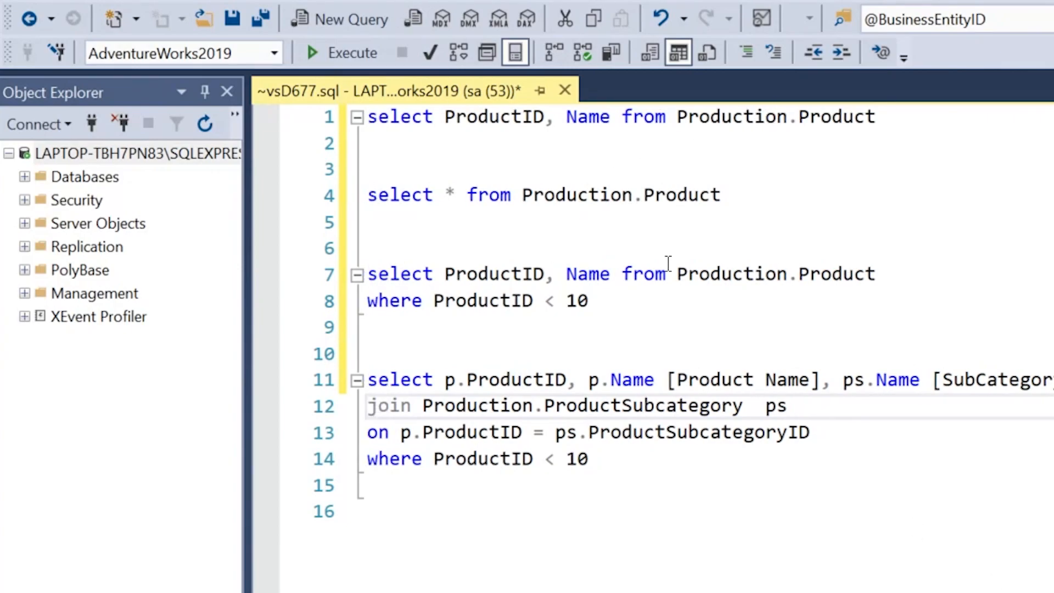
pyautogui.click(417, 145)
pyautogui.moveTo(416, 147); pyautogui.dragTo(343, 116)
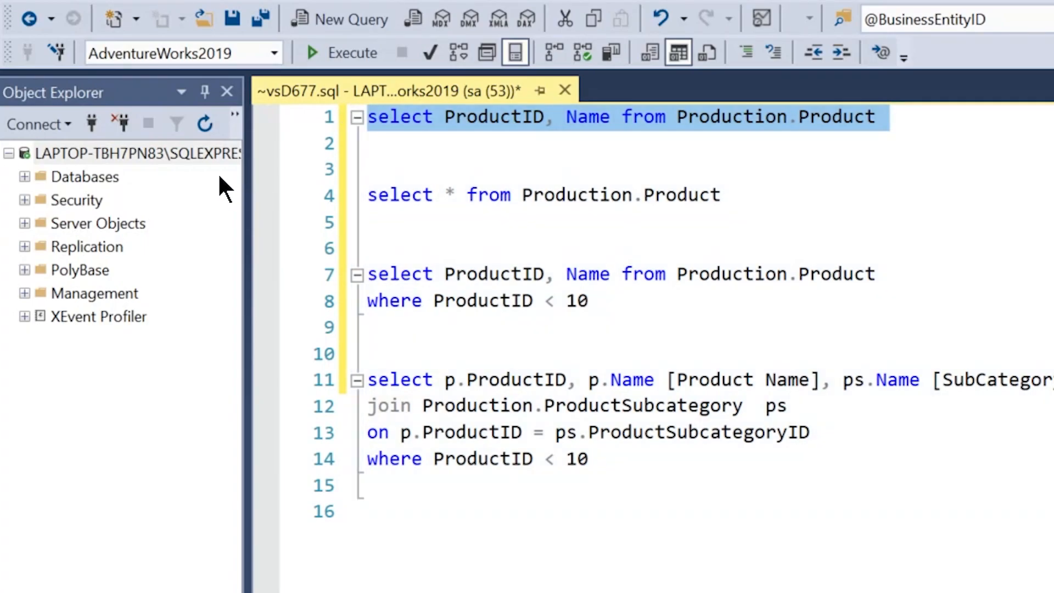
pyautogui.click(22, 177)
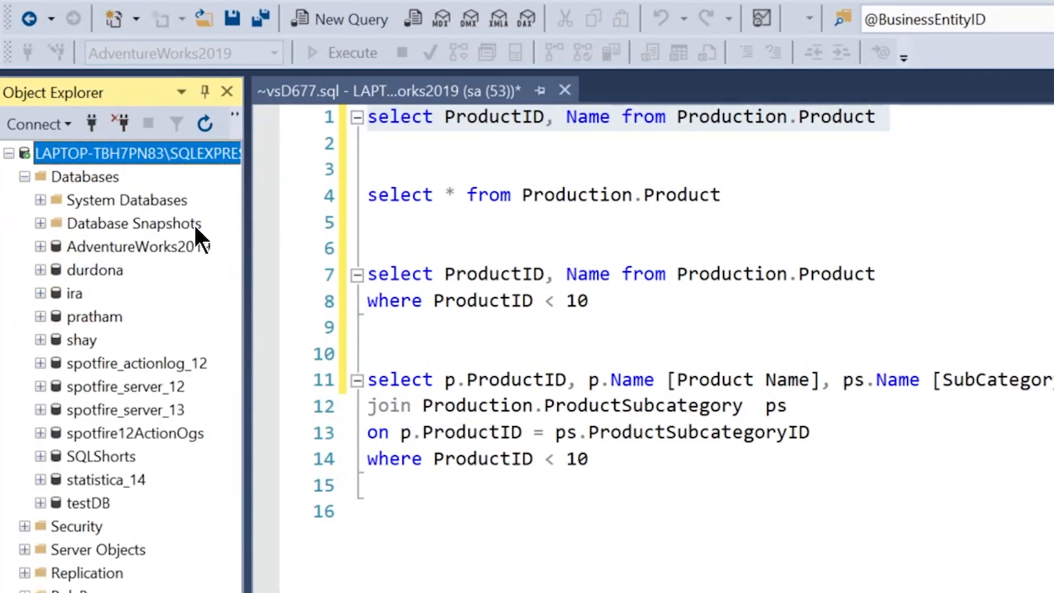
pyautogui.click(24, 175)
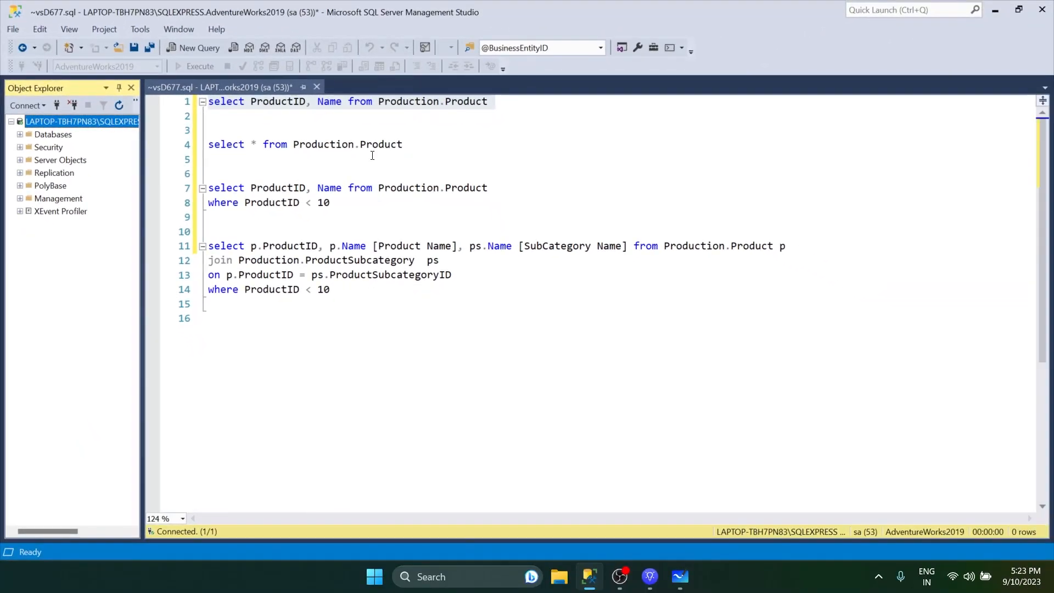
# Switch to Microsoft Whiteboard and handwrite an arrow with the note "only once" beside "Setup datasoure" in black pen.
pyautogui.click(995, 11)
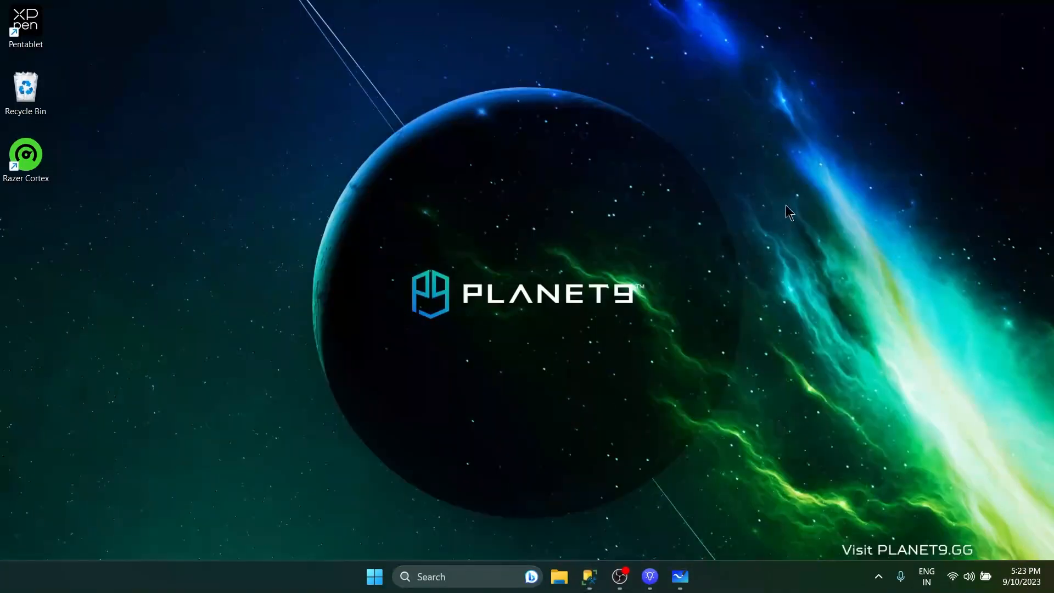
pyautogui.click(680, 576)
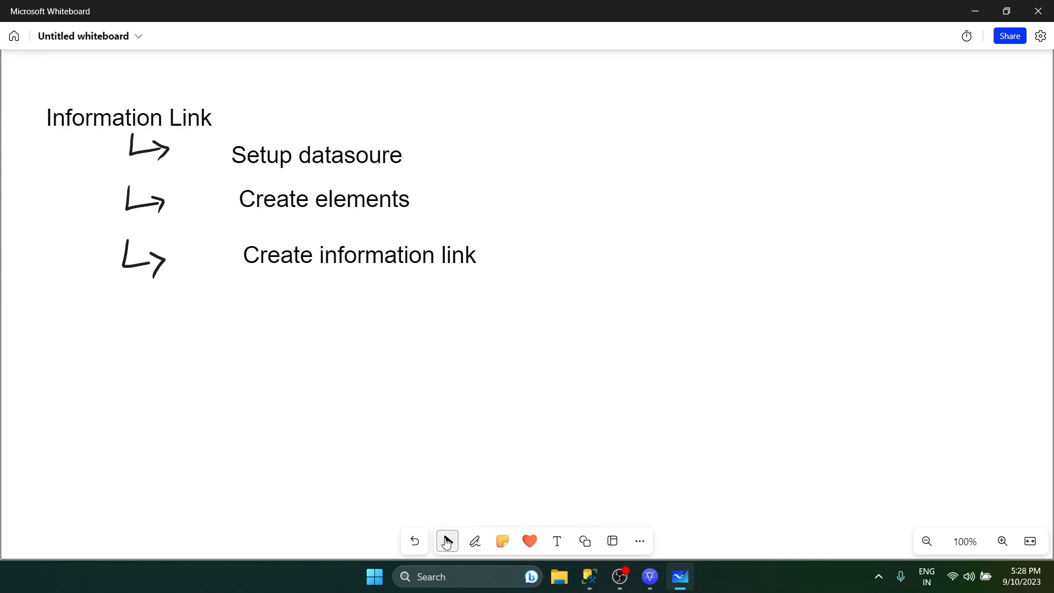
pyautogui.click(475, 541)
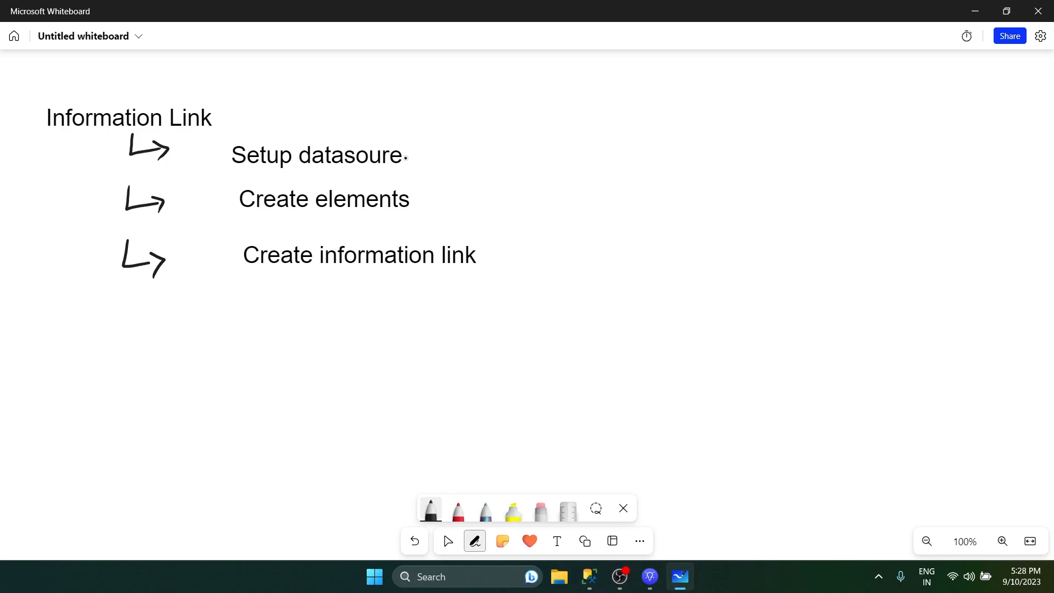
pyautogui.moveTo(407, 157); pyautogui.dragTo(422, 157)
pyautogui.moveTo(417, 152)
pyautogui.mouseDown()
pyautogui.moveTo(418, 162)
pyautogui.moveTo(455, 164)
pyautogui.moveTo(468, 180)
pyautogui.moveTo(493, 149)
pyautogui.moveTo(526, 159)
pyautogui.mouseUp()
pyautogui.moveTo(528, 152); pyautogui.dragTo(544, 144)
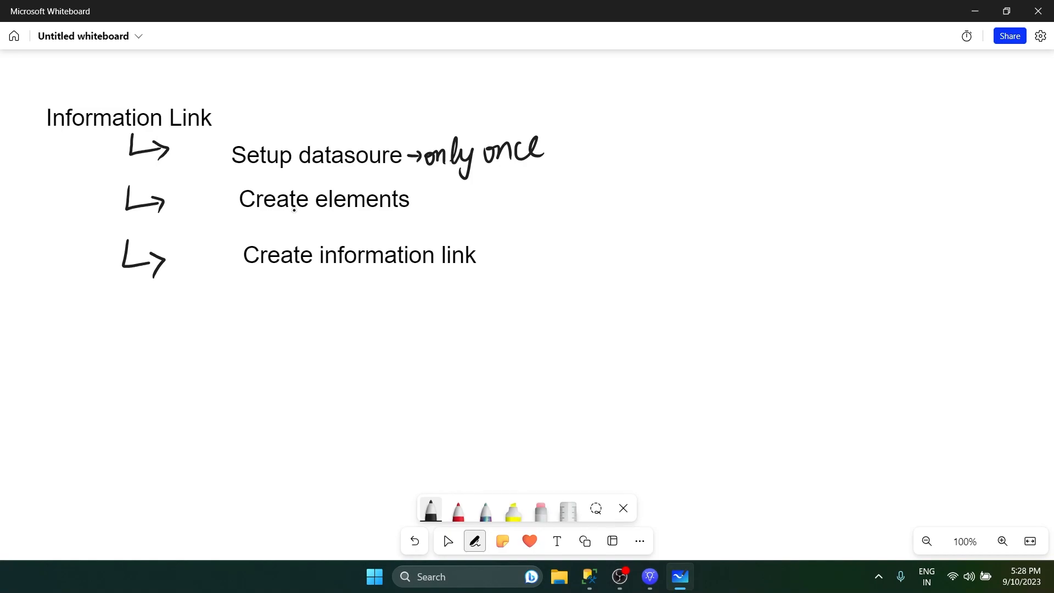
# Switch to SQL Server Management Studio, enlarge the query text and highlight the query selecting ProductID and Name from Production.Product.
pyautogui.click(589, 576)
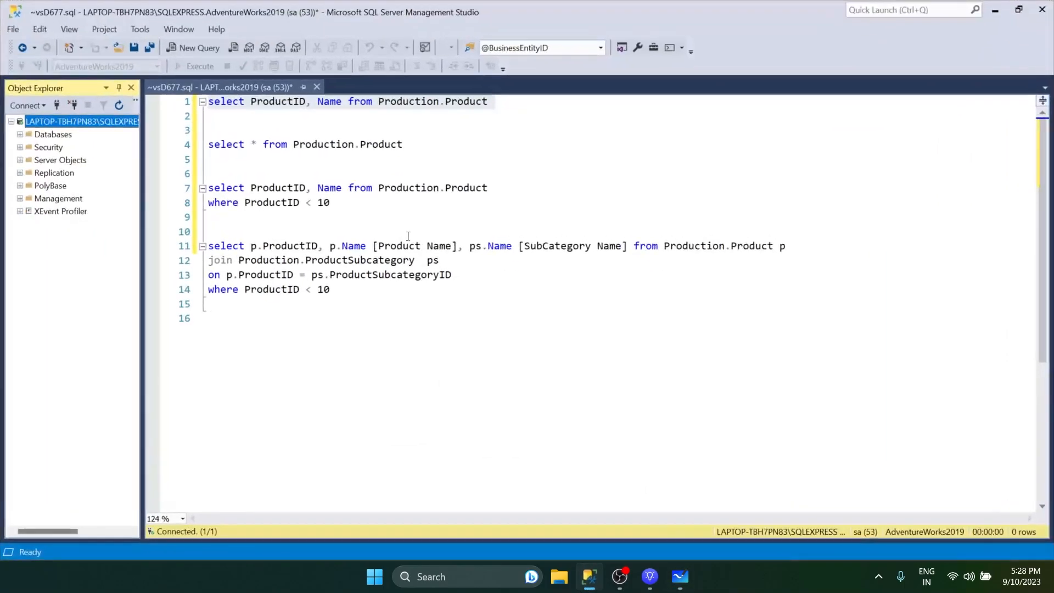
pyautogui.click(493, 100)
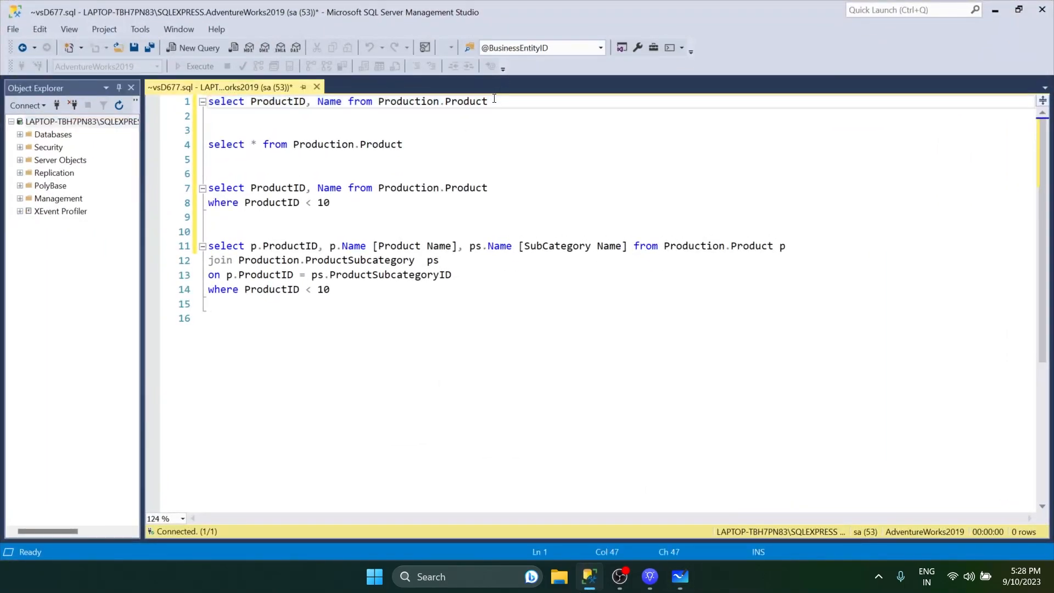
pyautogui.moveTo(493, 101); pyautogui.dragTo(187, 101)
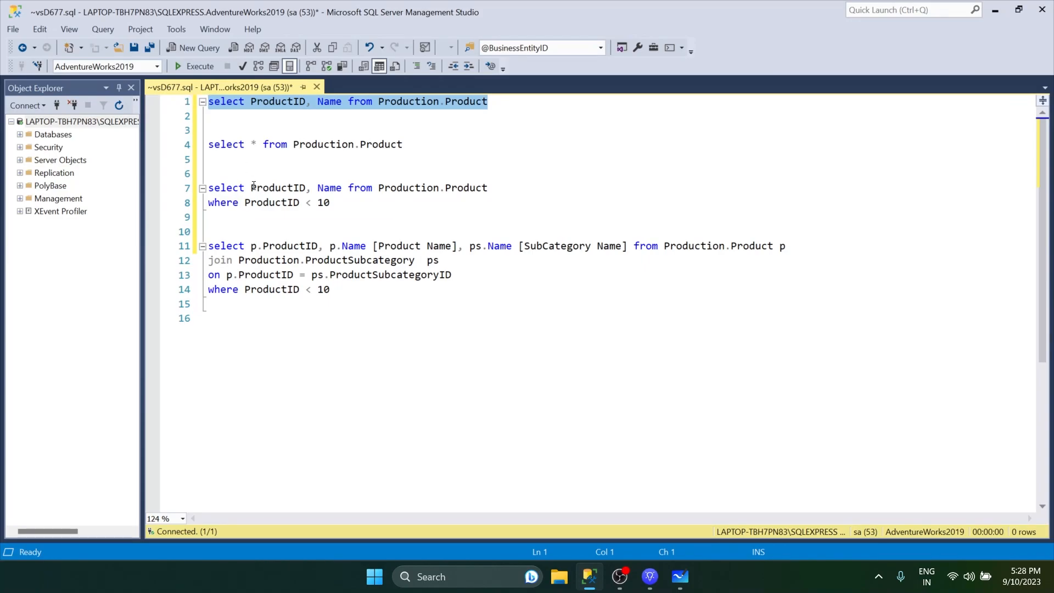
pyautogui.keyDown('ctrl'); pyautogui.scroll(4, 365, 179); pyautogui.keyUp('ctrl')
pyautogui.keyDown('ctrl'); pyautogui.scroll(3, 366, 178); pyautogui.keyUp('ctrl')
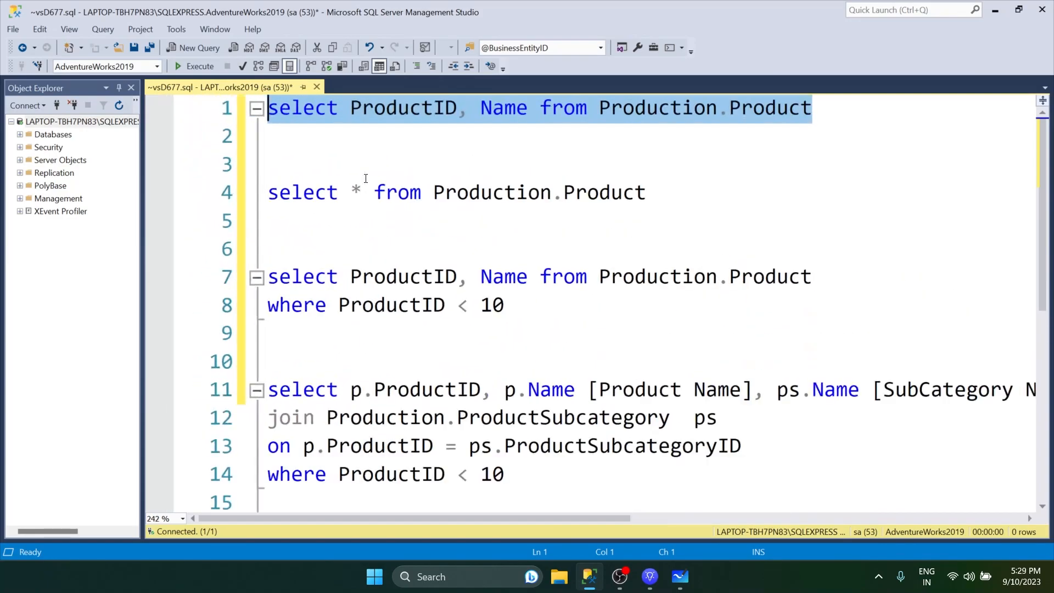
pyautogui.click(567, 137)
pyautogui.moveTo(815, 109); pyautogui.dragTo(267, 107)
# Switch to TIBCO Spotfire and start setting up a new data source in Information Designer.
pyautogui.hotkey('alt', 'Tab')
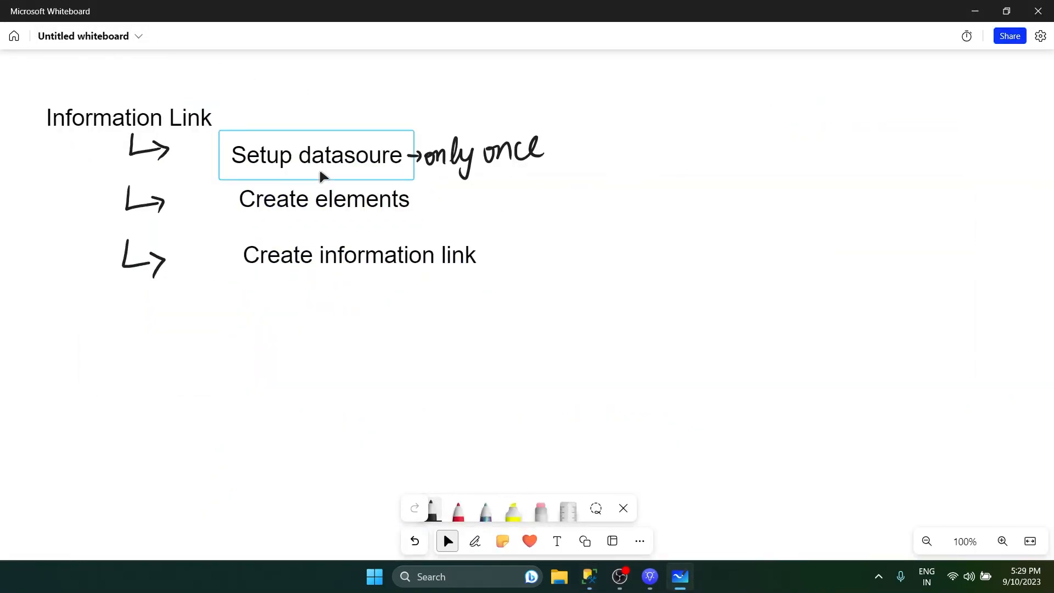
pyautogui.hotkey('alt', 'Tab')
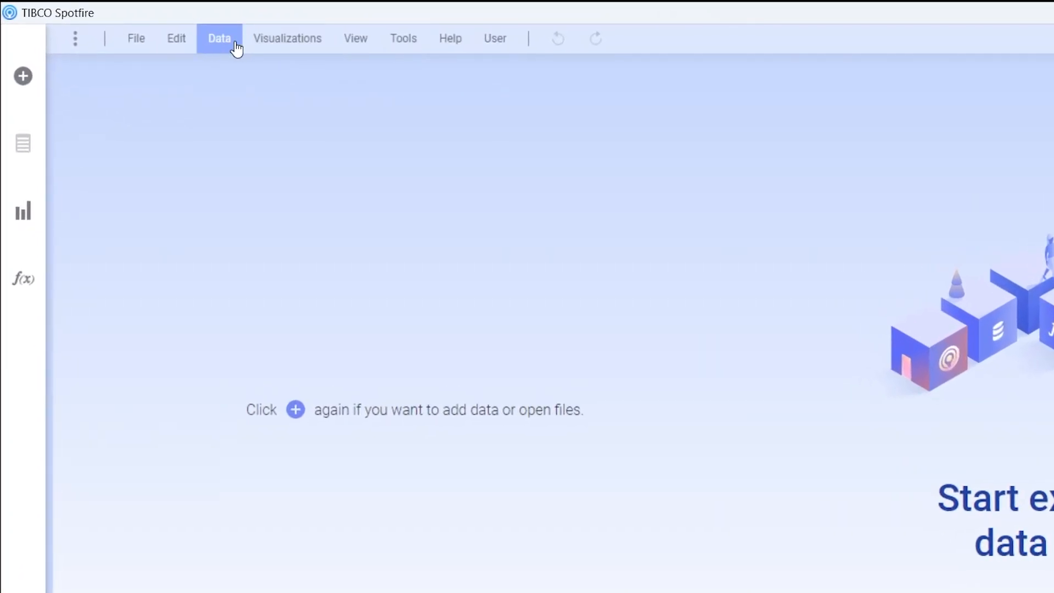
pyautogui.click(232, 47)
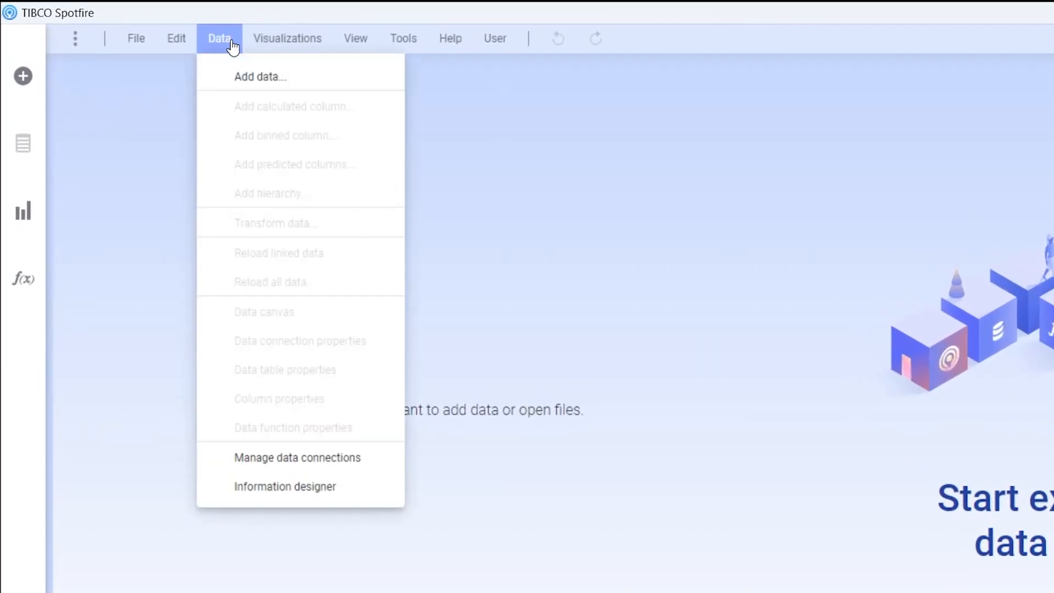
pyautogui.click(268, 491)
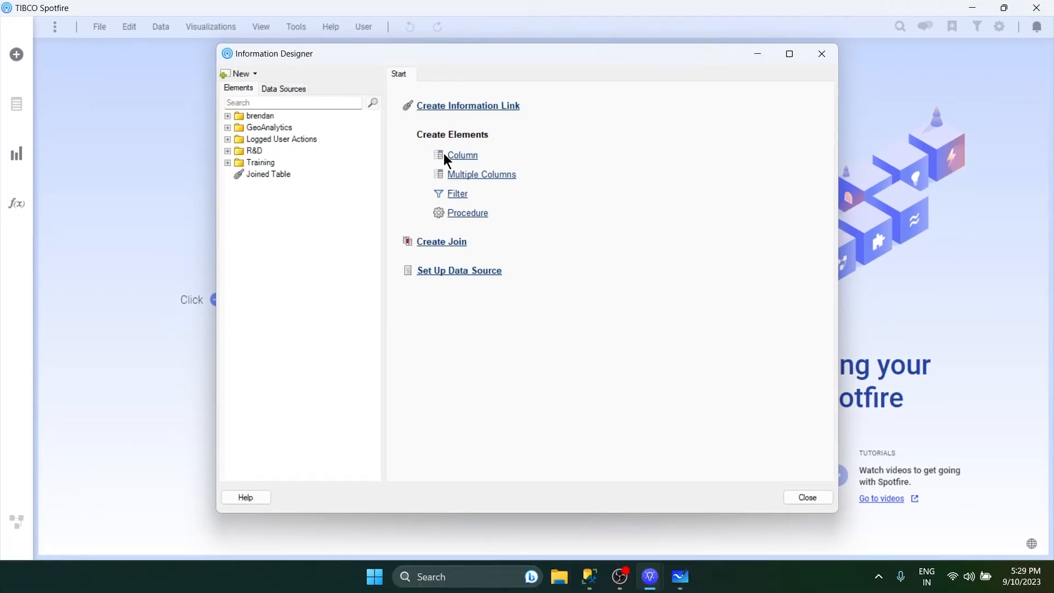
pyautogui.click(454, 278)
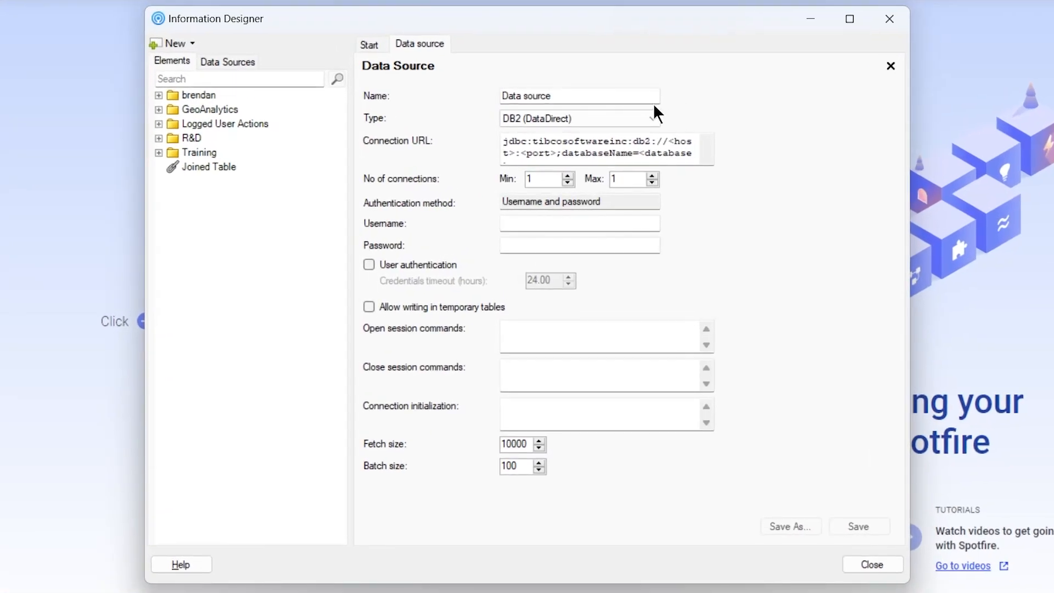
# Set the data source type to SQL Server (DataDirect).
pyautogui.click(637, 113)
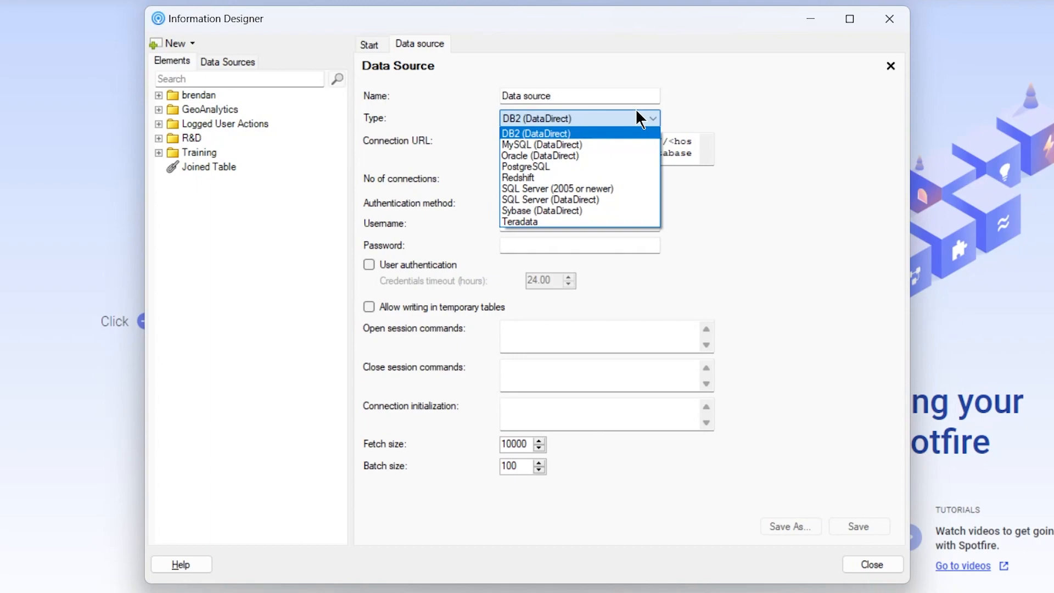
pyautogui.click(608, 199)
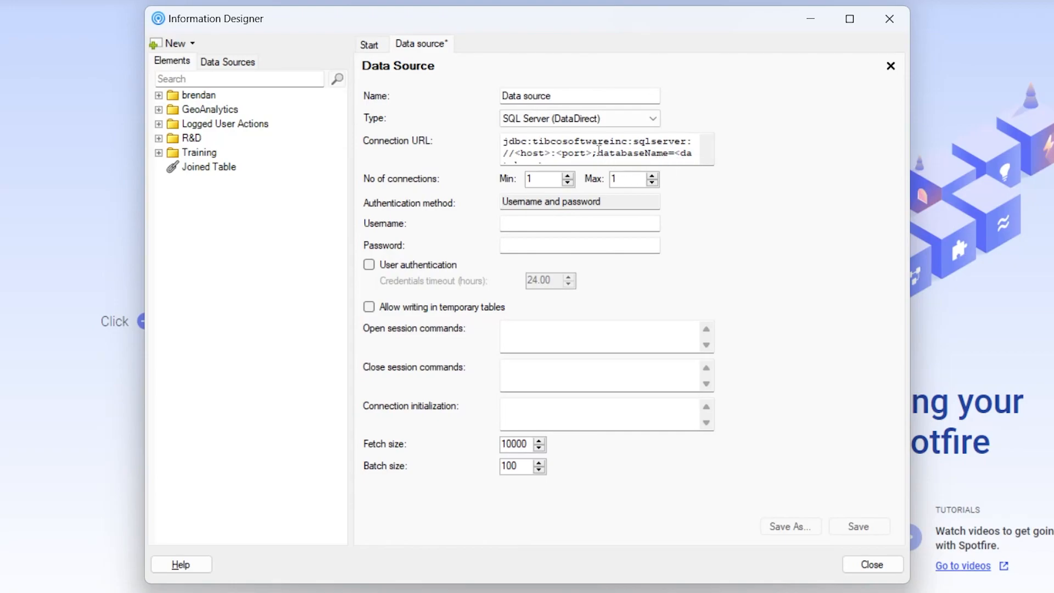
pyautogui.click(519, 153)
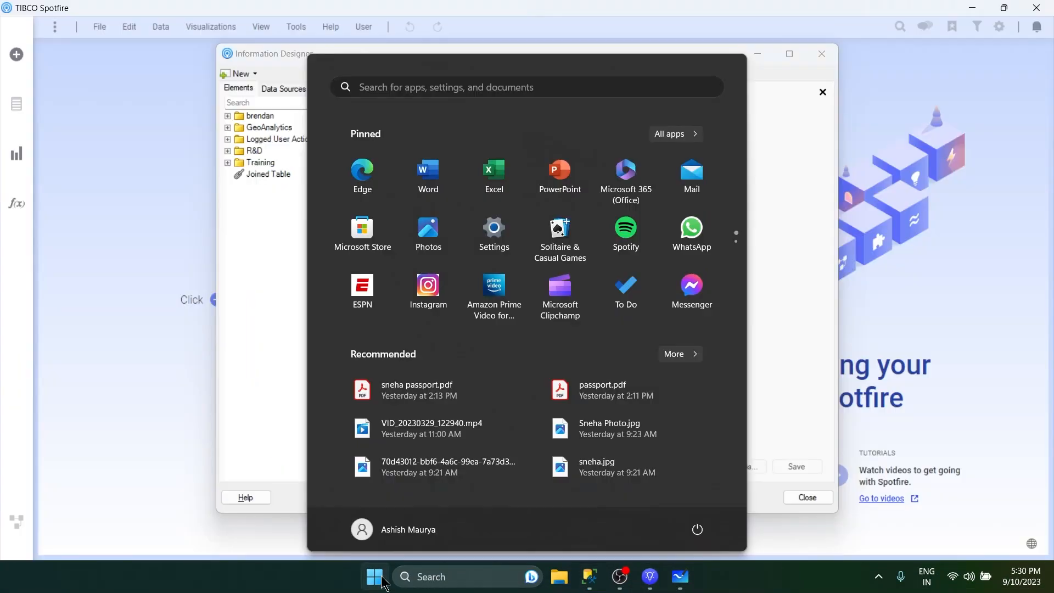
# Open Command Prompt and run hostname to look up the computer's name.
pyautogui.click(371, 586)
pyautogui.click(375, 577)
pyautogui.write('cmd')
pyautogui.press('Return')
pyautogui.write('host')
pyautogui.press('BackSpace')
pyautogui.press('BackSpace')
pyautogui.press('BackSpace')
pyautogui.press('BackSpace')
pyautogui.write('hostname')
pyautogui.press('Return')
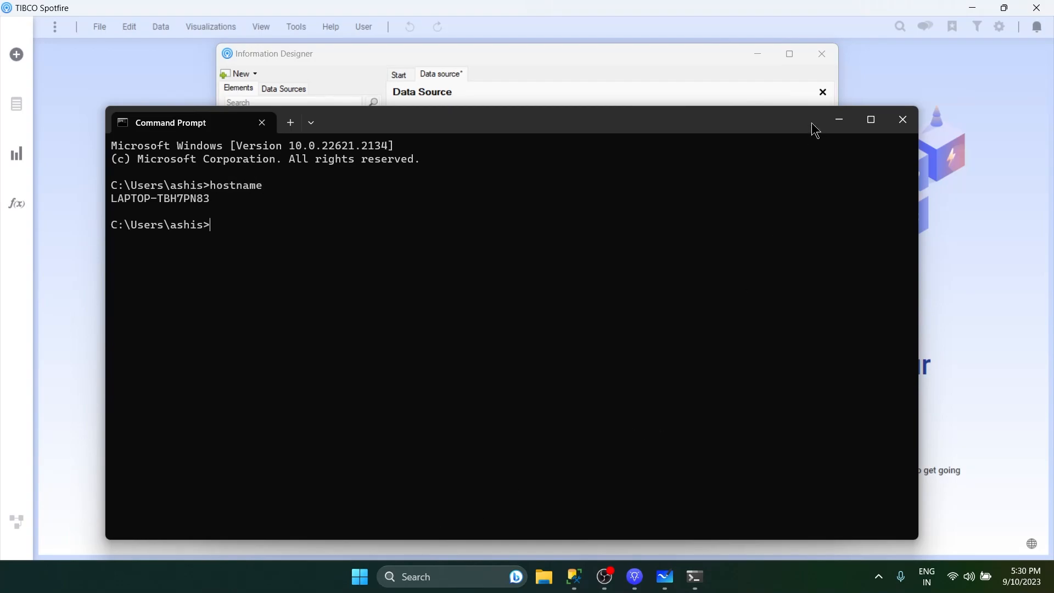
# Return to Spotfire and set the host to LAPTOP-TBH7PN83 and the port to 1433 in the data source's connection URL.
pyautogui.hotkey('alt', 'Tab')
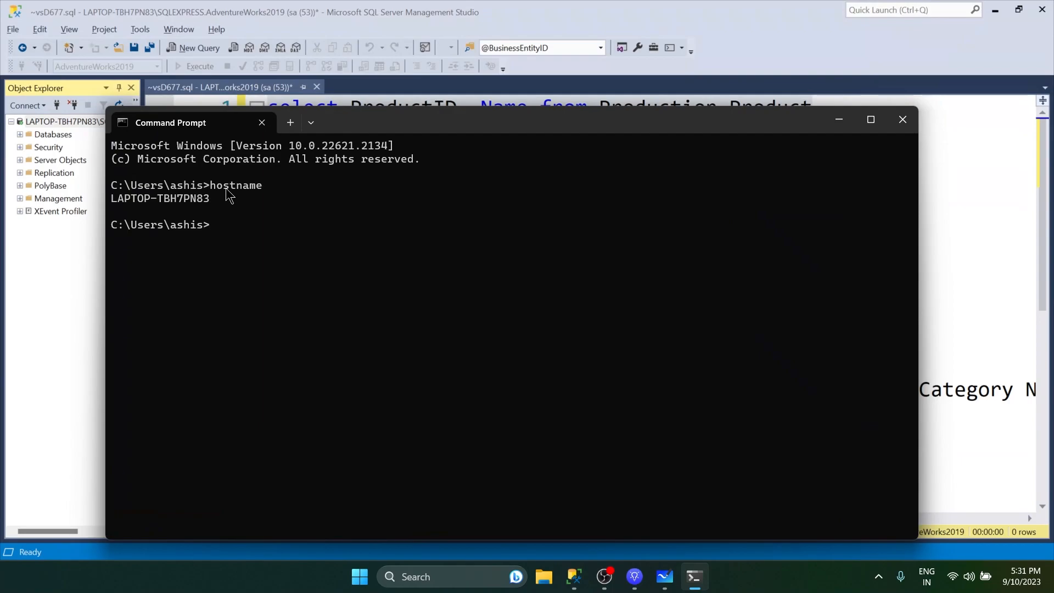
pyautogui.hotkey('alt', 'Tab')
pyautogui.hotkey('alt', 'Tab')
pyautogui.press('Tab')
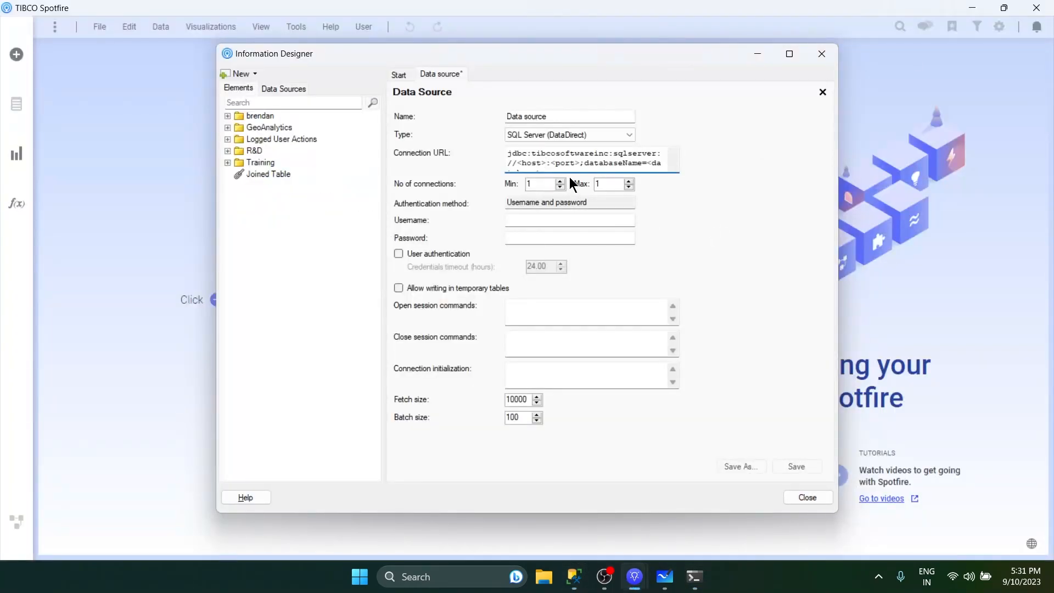
pyautogui.click(562, 166)
pyautogui.press('BackSpace')
pyautogui.press('BackSpace')
pyautogui.press('BackSpace')
pyautogui.press('BackSpace')
pyautogui.press('BackSpace')
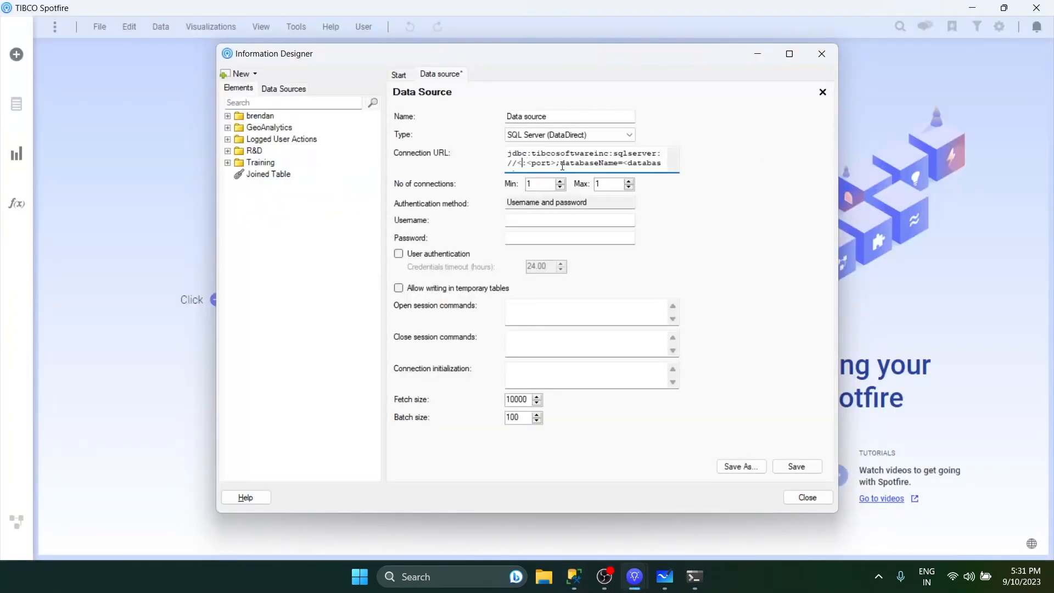
pyautogui.press('BackSpace')
pyautogui.write('v')
pyautogui.press('BackSpace')
pyautogui.write('LAPTOP-TBH7PN83')
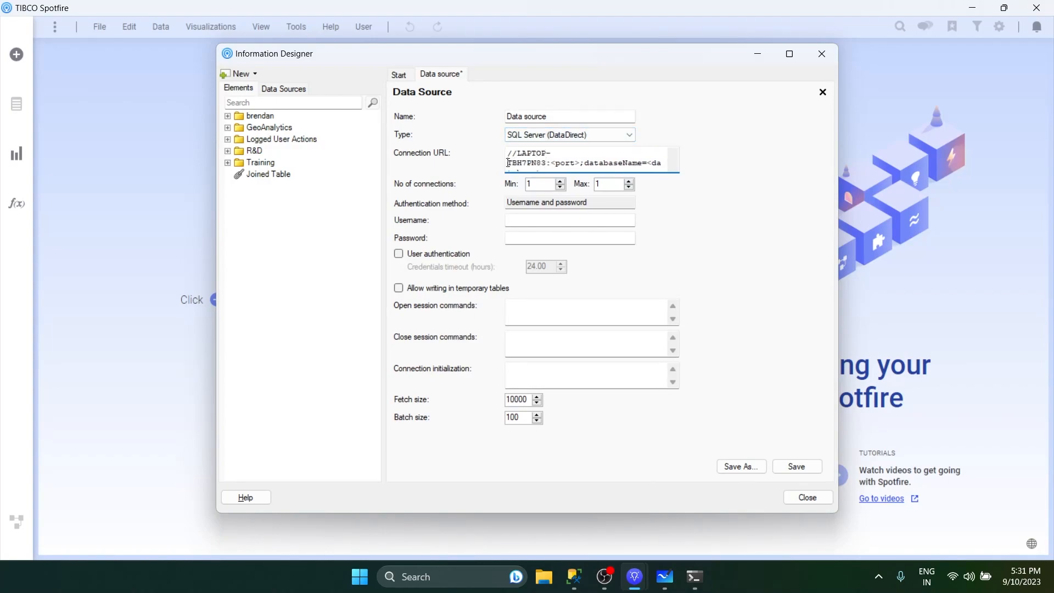
pyautogui.moveTo(550, 153); pyautogui.dragTo(580, 158)
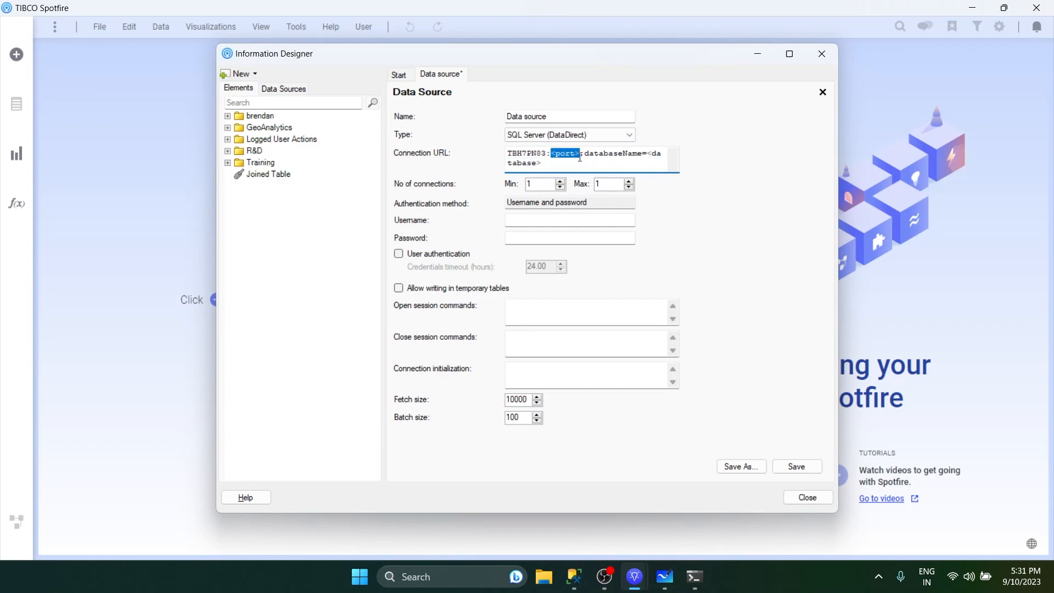
pyautogui.write('1433')
# Copy the database name AdventureWorks2019 from SQL Server Management Studio into the databaseName part of Spotfire's connection URL.
pyautogui.hotkey('alt', 'Tab')
pyautogui.click(20, 135)
pyautogui.click(57, 175)
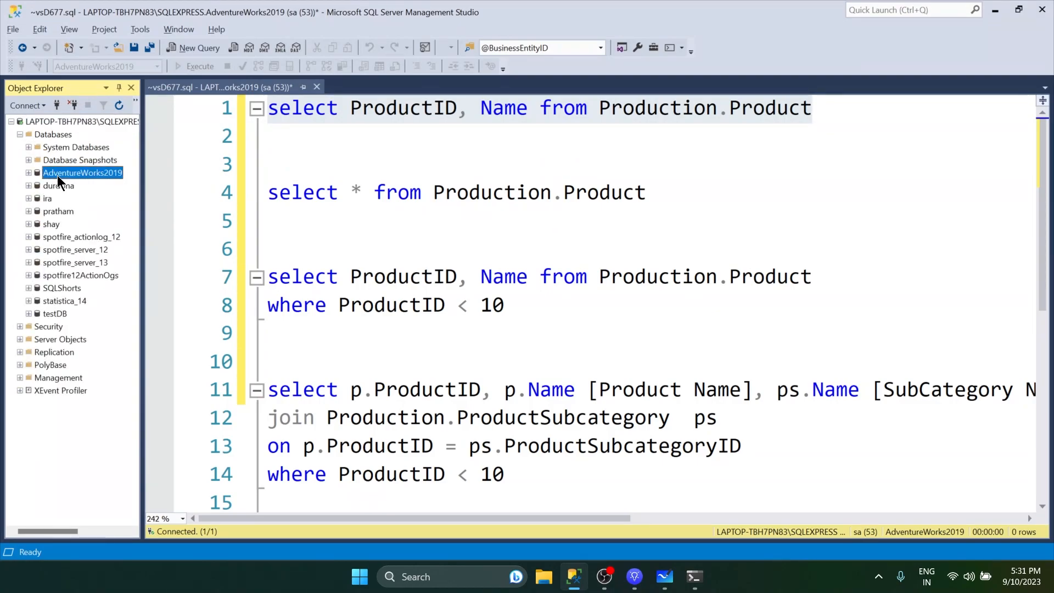
pyautogui.click(57, 175)
pyautogui.hotkey('ctrl', 'c')
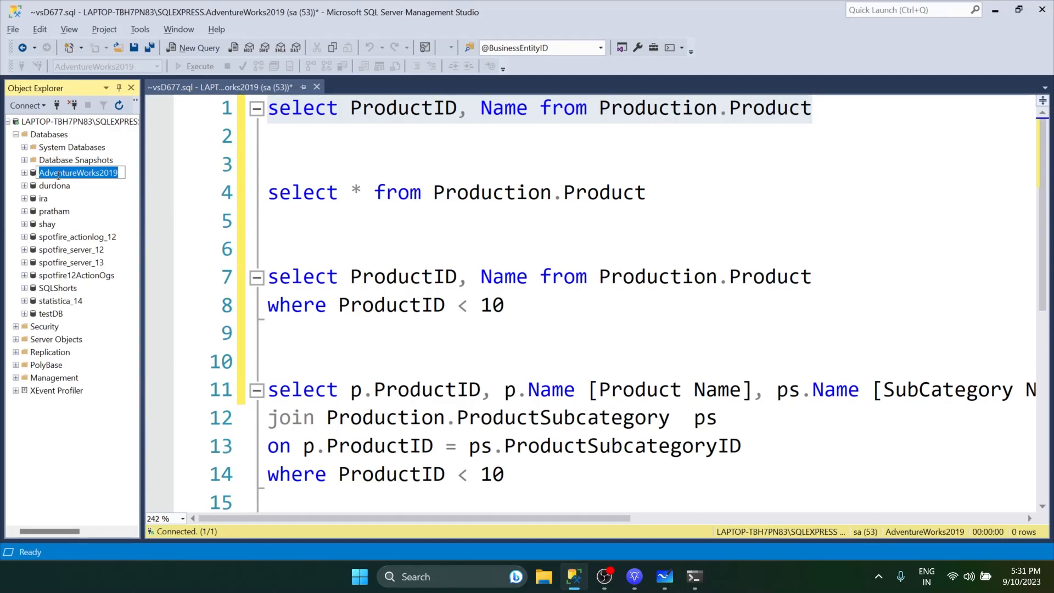
pyautogui.hotkey('alt', 'Tab')
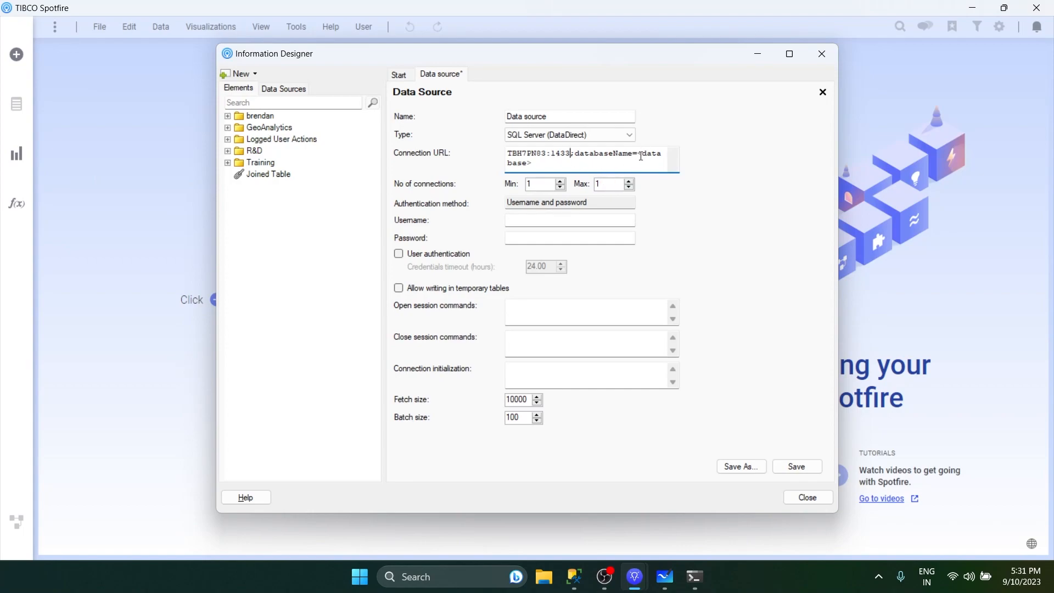
pyautogui.moveTo(638, 153); pyautogui.dragTo(641, 165)
pyautogui.hotkey('ctrl', 'v')
# Enter the username sa and the database password for the data source.
pyautogui.click(532, 219)
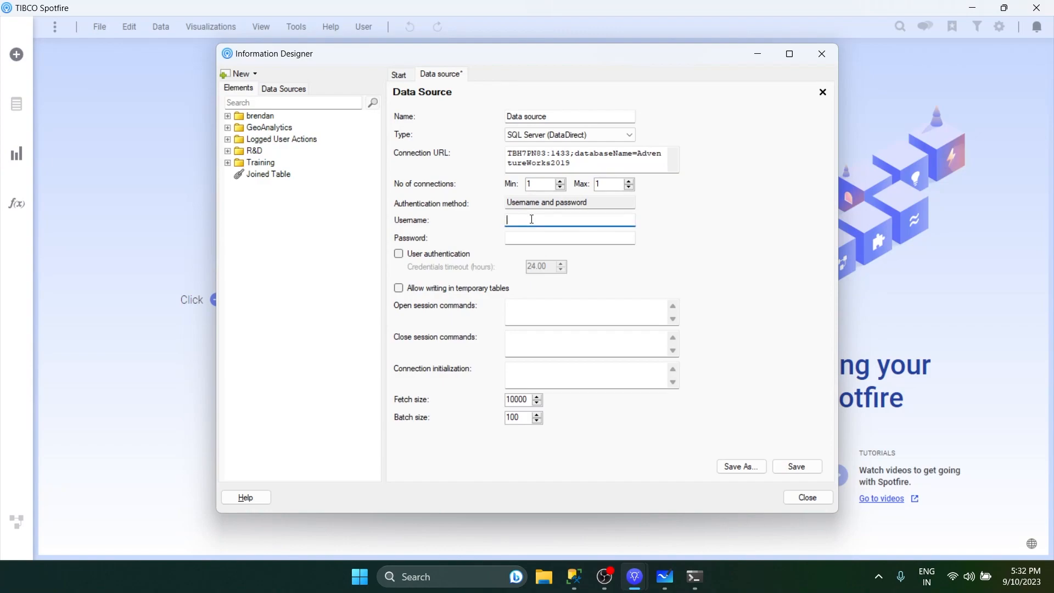
pyautogui.write('sa')
pyautogui.press('Tab')
pyautogui.write('••••••••••')
pyautogui.click(703, 241)
# Name the data source "My Datasource" and save it in the top-level Library folder.
pyautogui.moveTo(549, 120); pyautogui.dragTo(437, 117)
pyautogui.write('database')
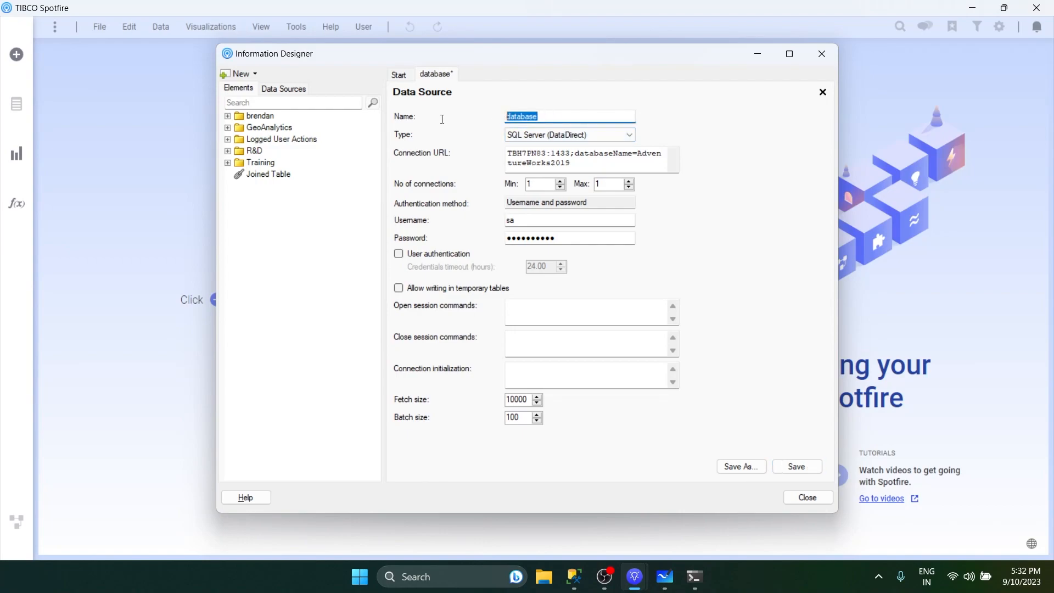
pyautogui.write('My Datasource')
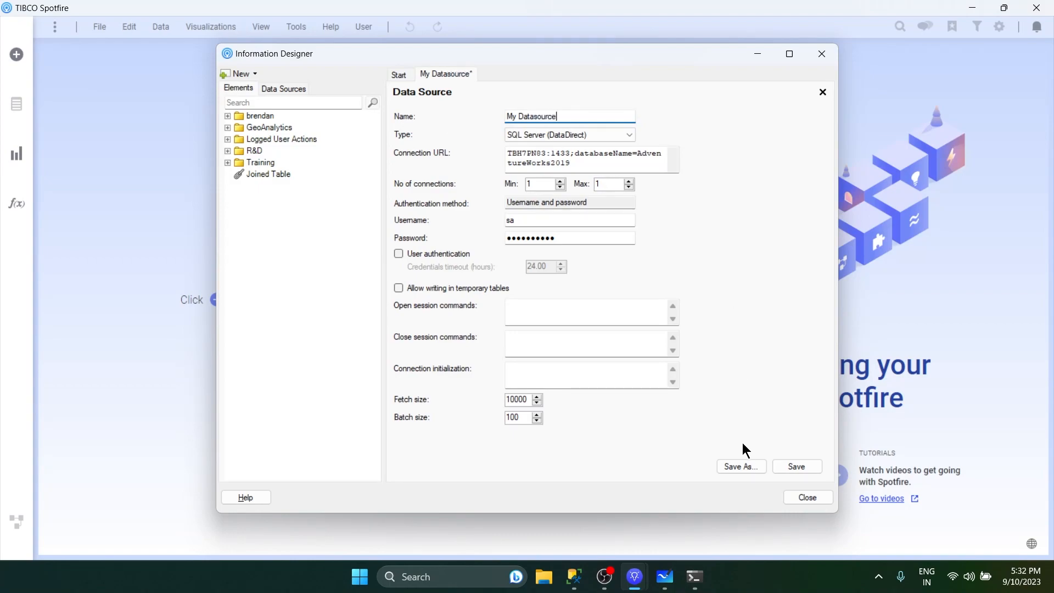
pyautogui.click(792, 465)
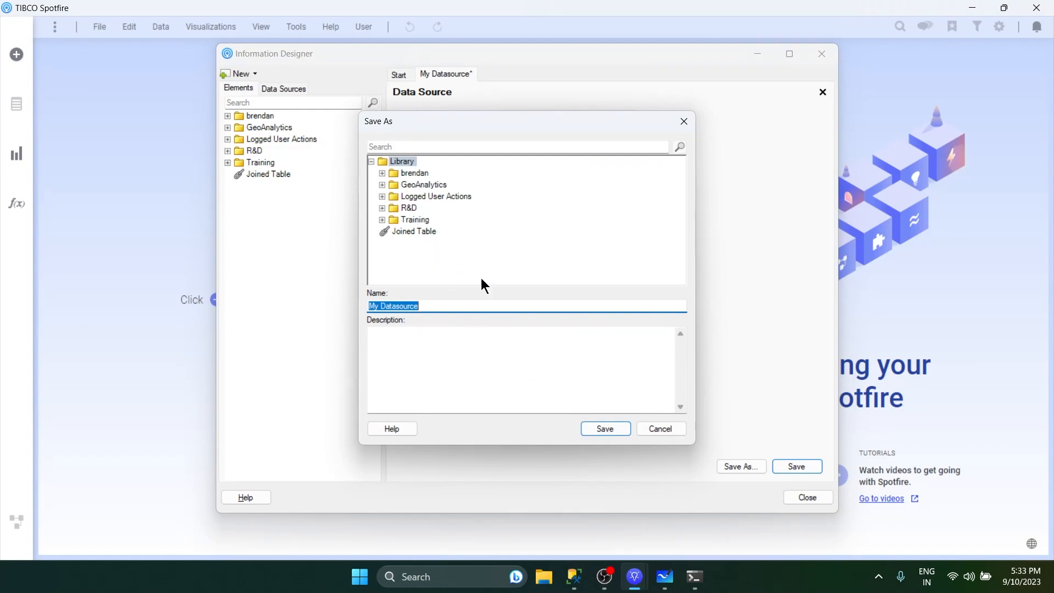
pyautogui.click(606, 430)
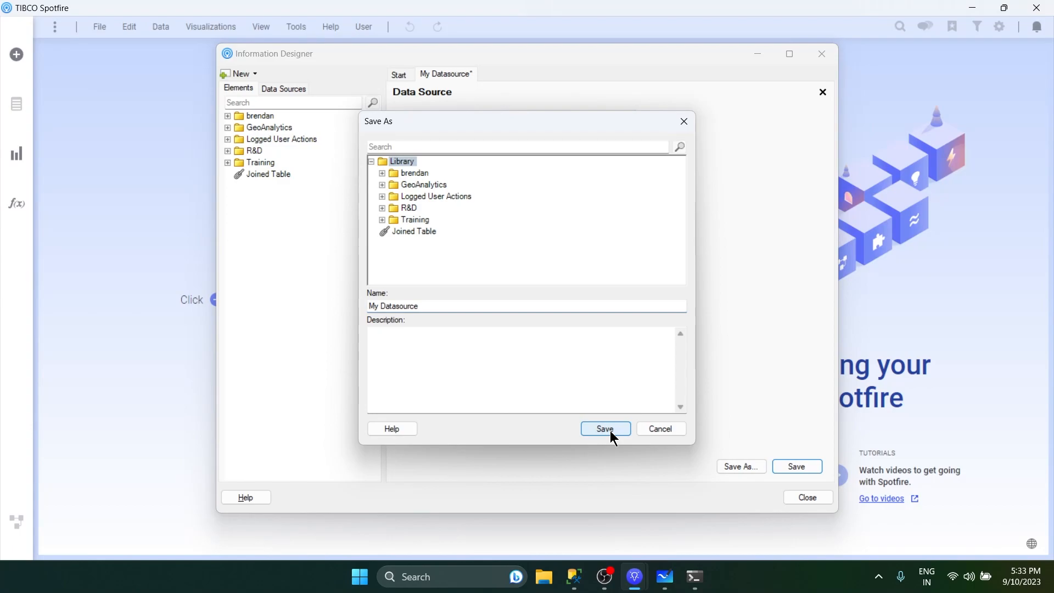
# Delete the Joined Table information link from the library elements.
pyautogui.rightClick(268, 173)
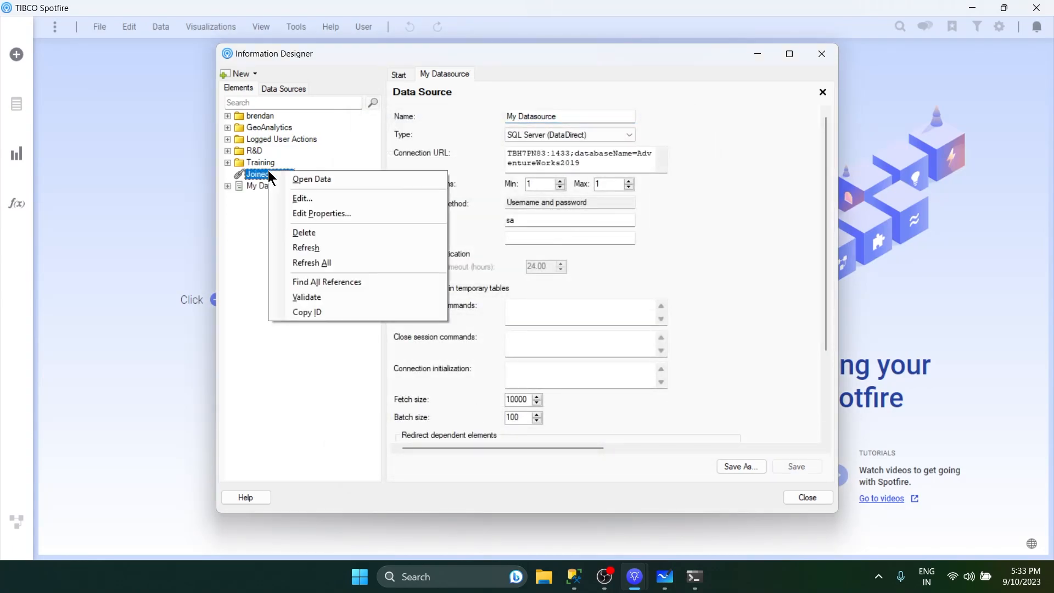
pyautogui.click(305, 231)
pyautogui.click(576, 298)
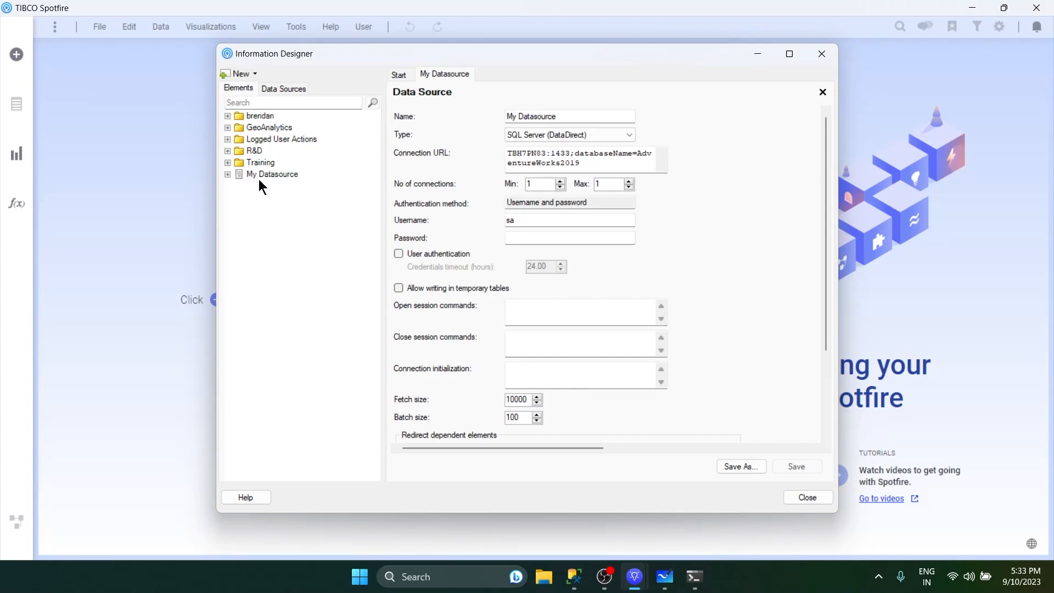
# Switch to Microsoft Whiteboard to review the information link stages and return to Spotfire's Information Designer.
pyautogui.hotkey('alt', 'Tab')
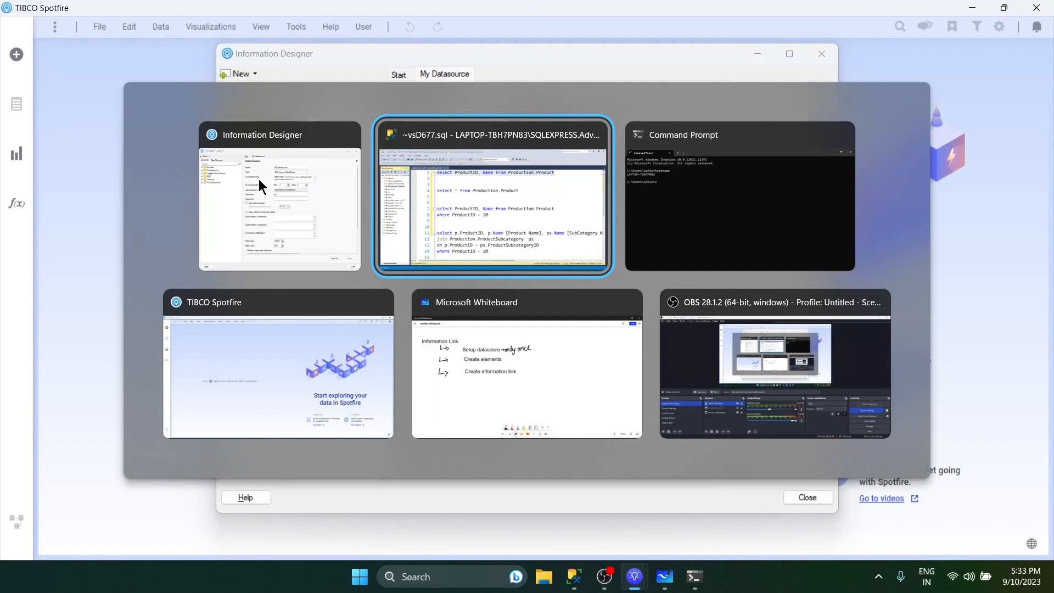
pyautogui.hotkey('alt', 'Tab')
pyautogui.hotkey('alt', 'Tab')
pyautogui.hotkey('alt', 'Tab')
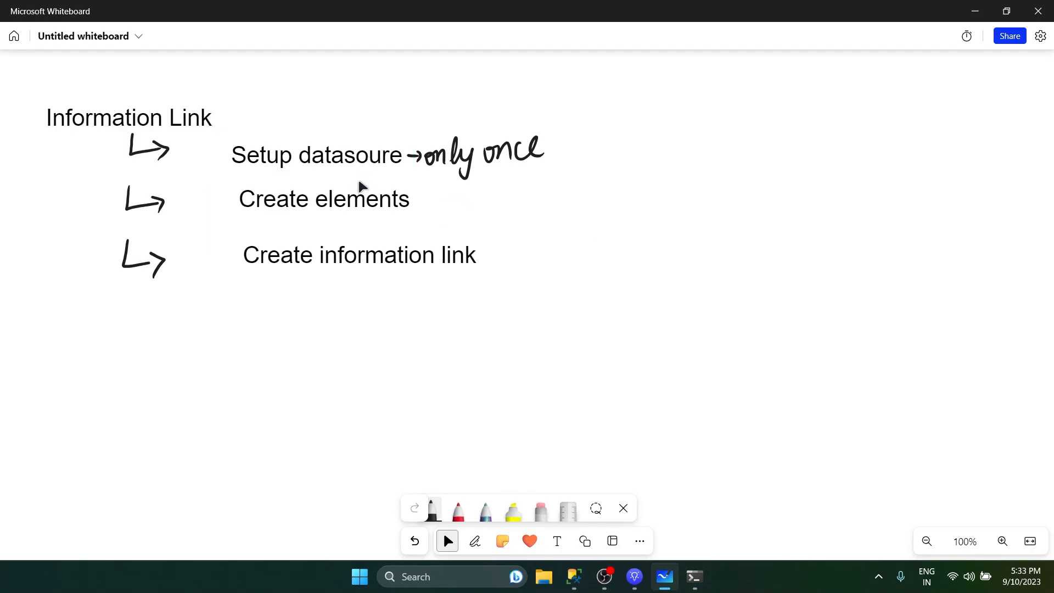
pyautogui.hotkey('alt', 'Tab')
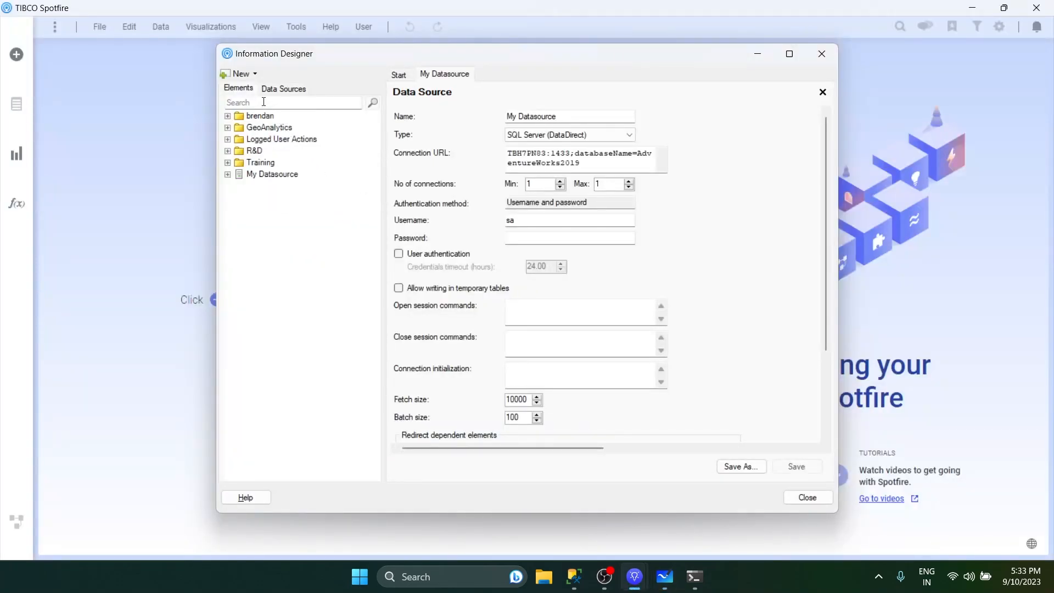
# Create a column element with ProductID from My Datasource > AdventureWorks2019 > Production > Product as its source column.
pyautogui.click(401, 76)
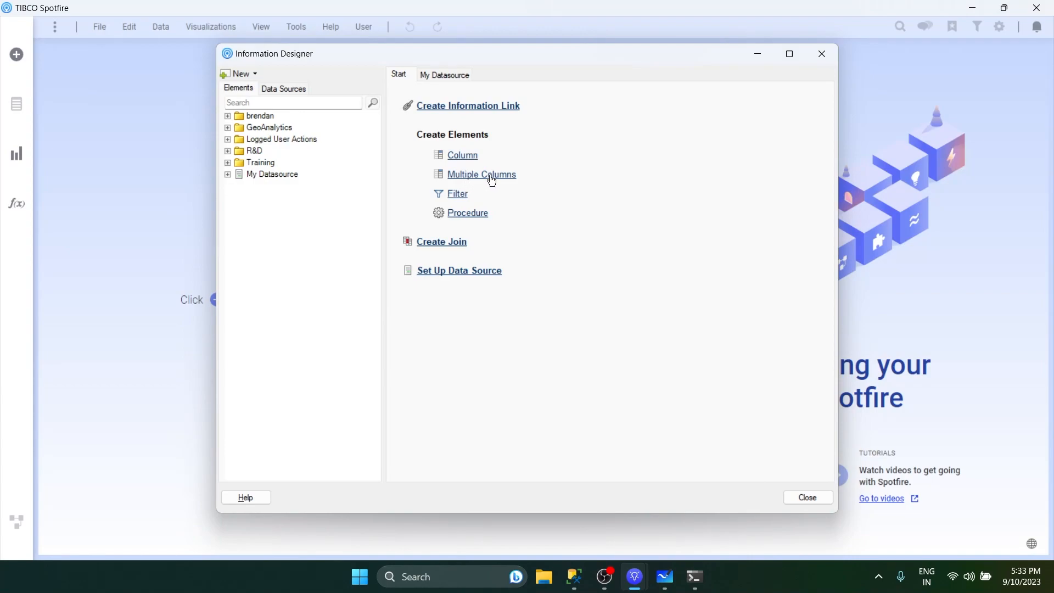
pyautogui.click(464, 157)
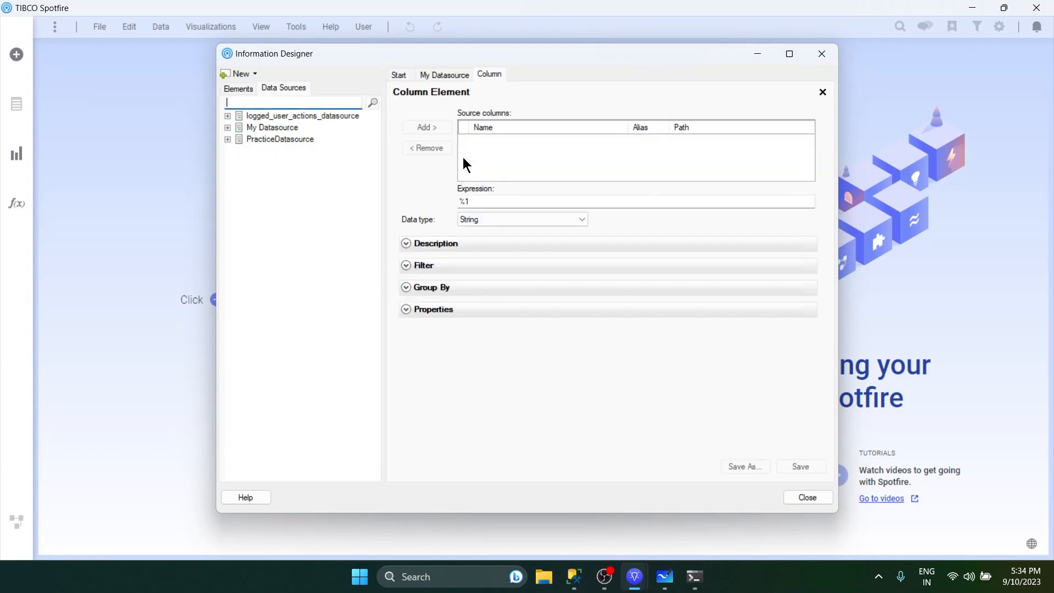
pyautogui.click(227, 127)
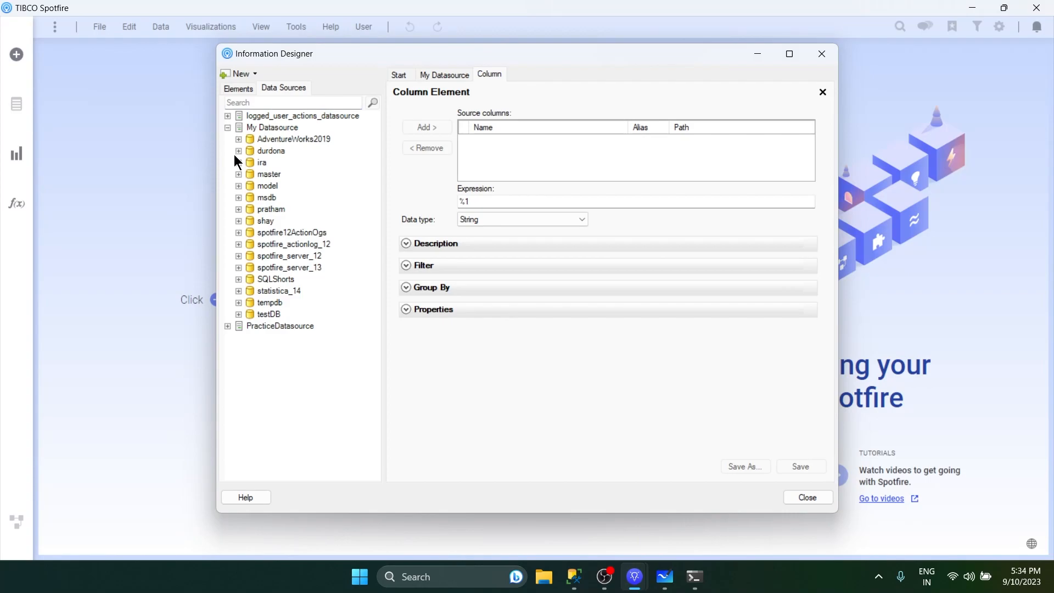
pyautogui.click(238, 137)
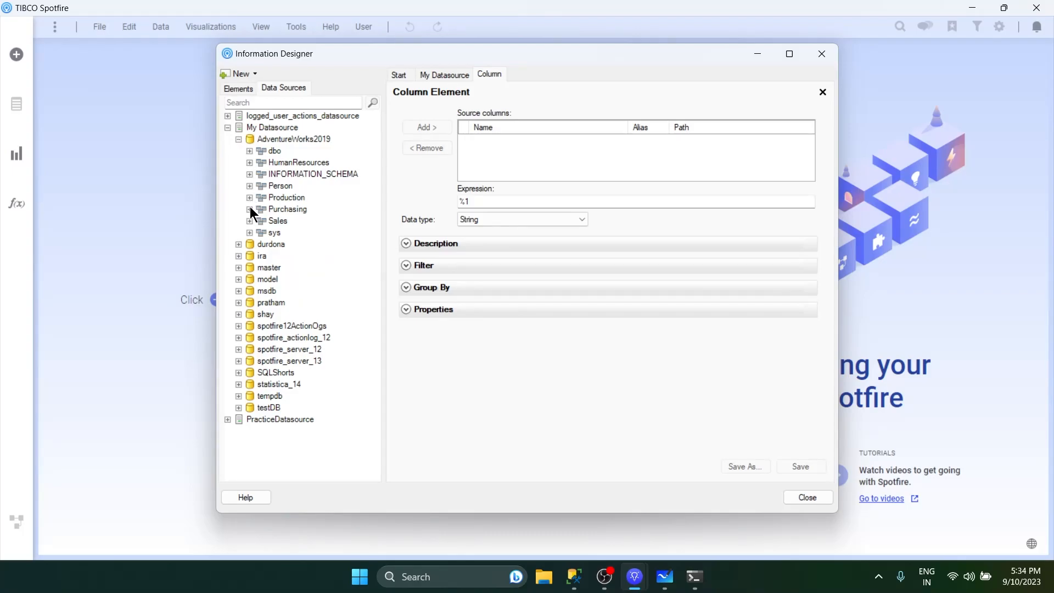
pyautogui.click(249, 197)
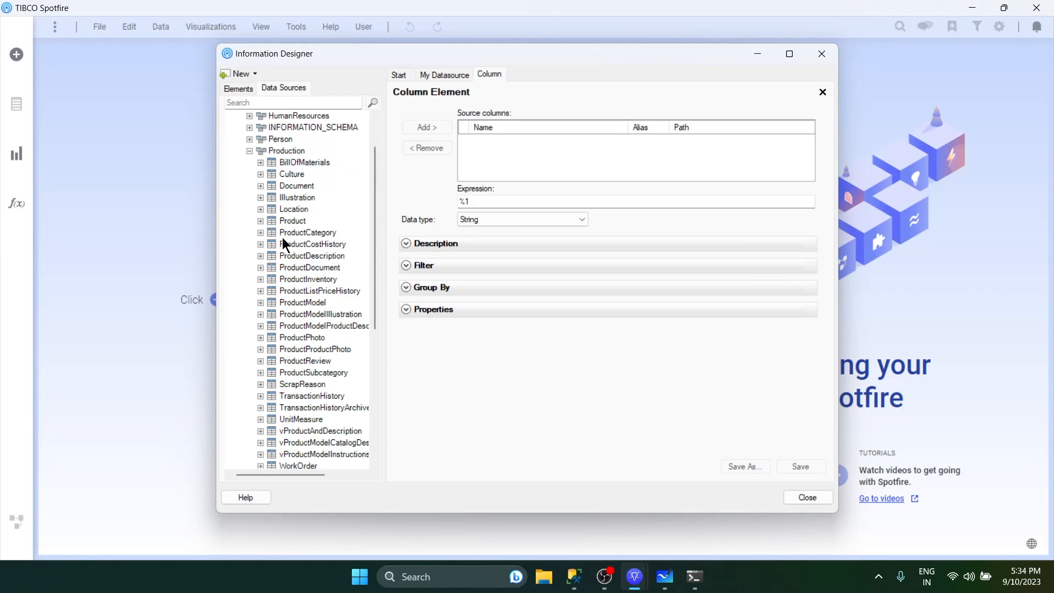
pyautogui.click(261, 219)
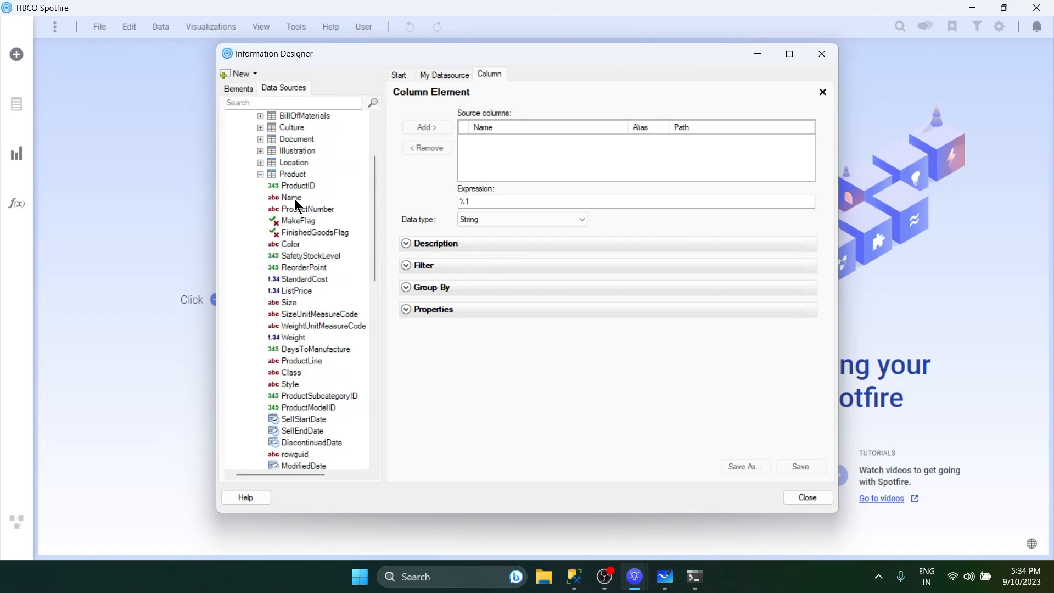
pyautogui.click(311, 185)
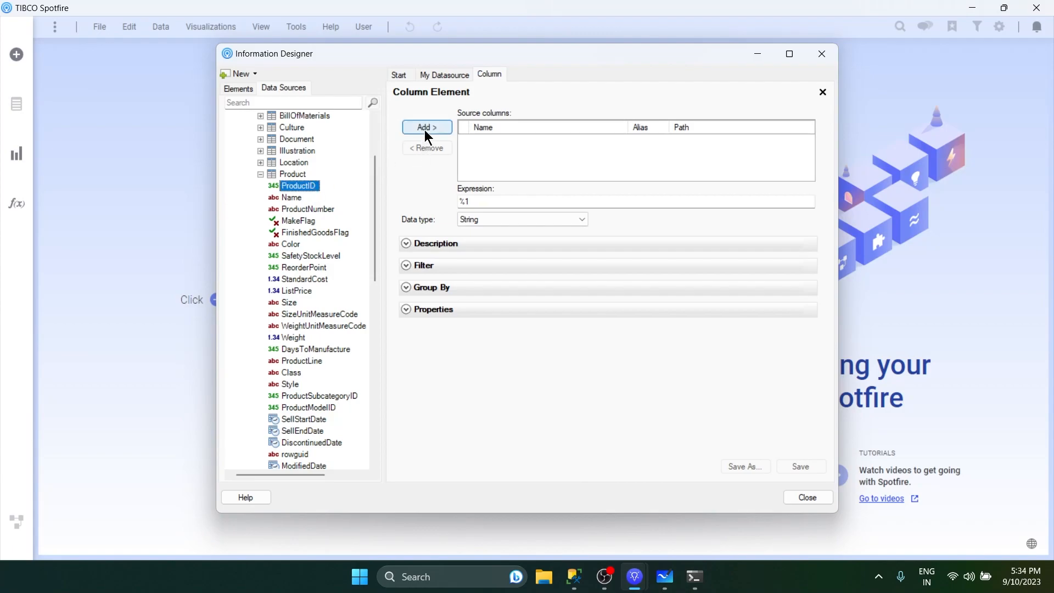
pyautogui.click(427, 127)
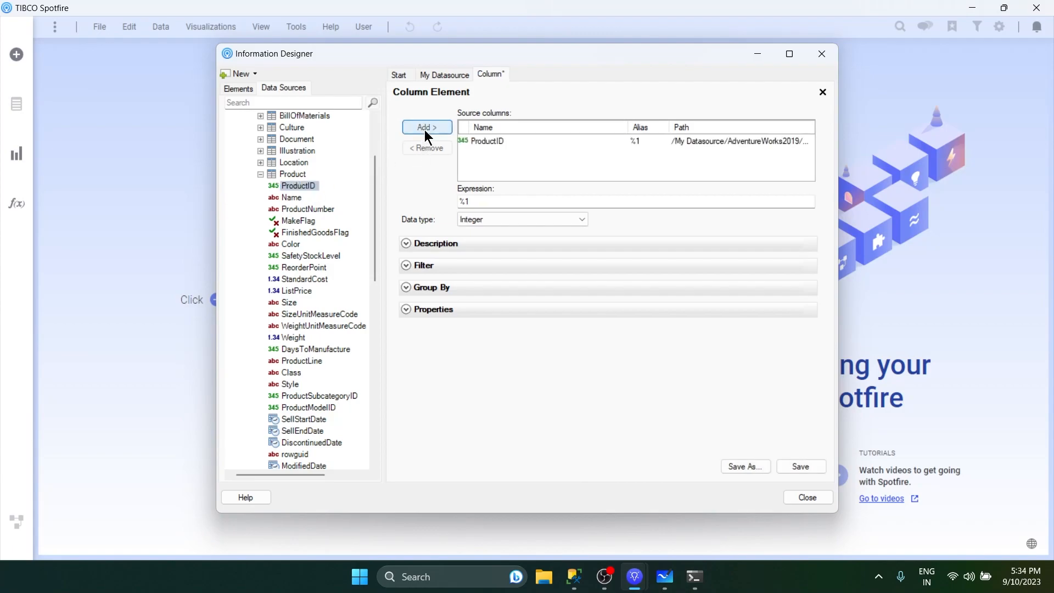
# Save the column element as "ProductID" in the top-level Library folder.
pyautogui.click(808, 460)
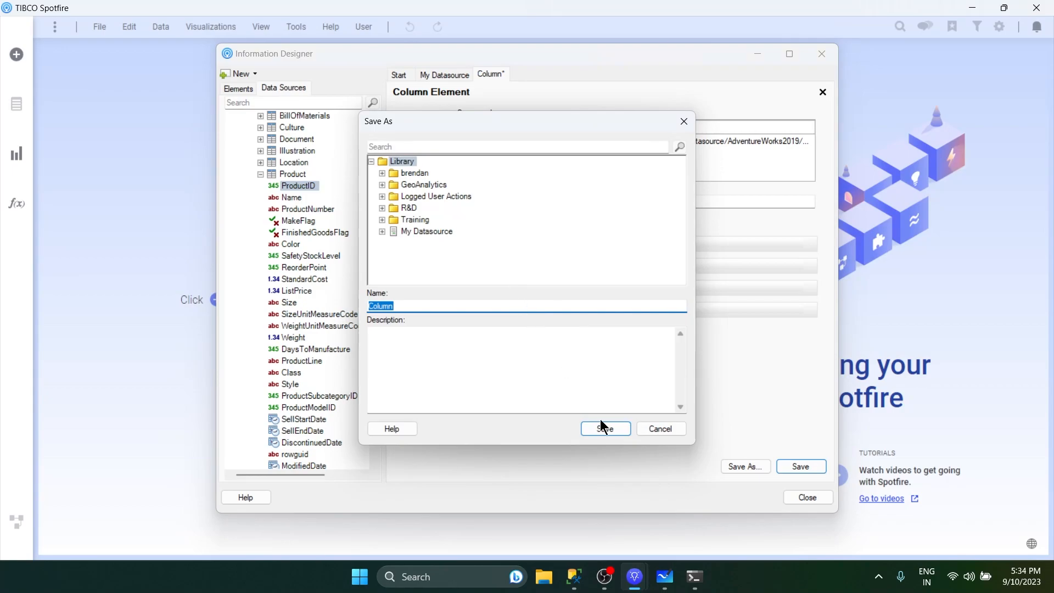
pyautogui.write('ProductID')
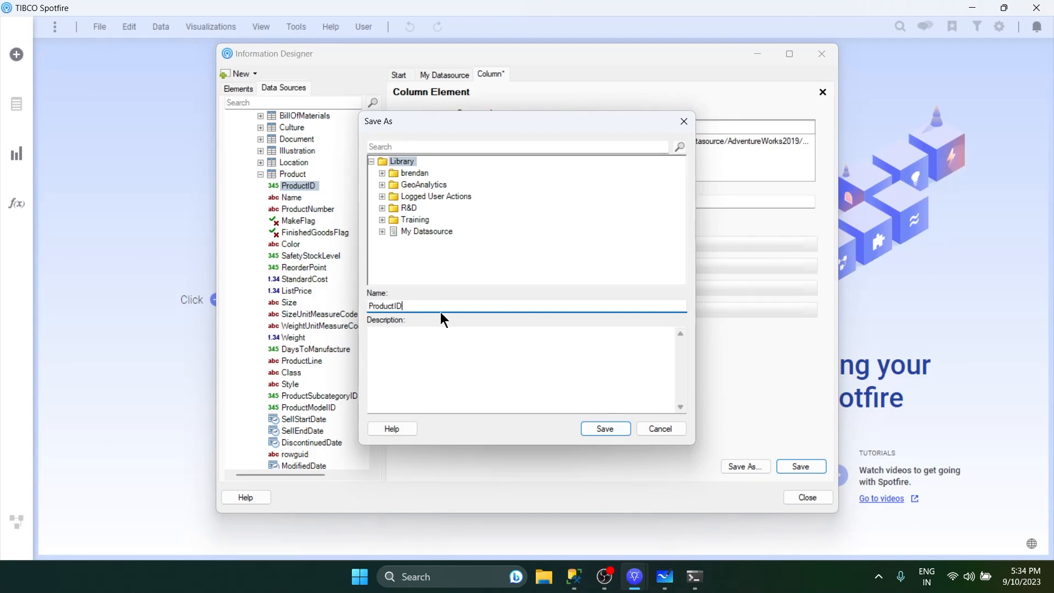
pyautogui.click(631, 430)
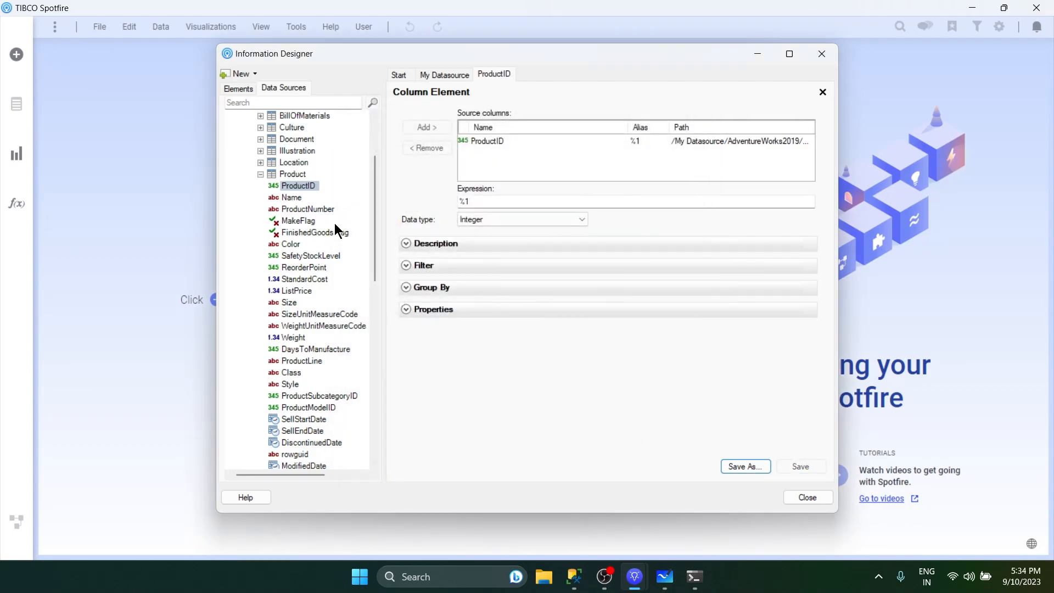
# Create another column element with the Product table's Name column as its source column.
pyautogui.click(393, 71)
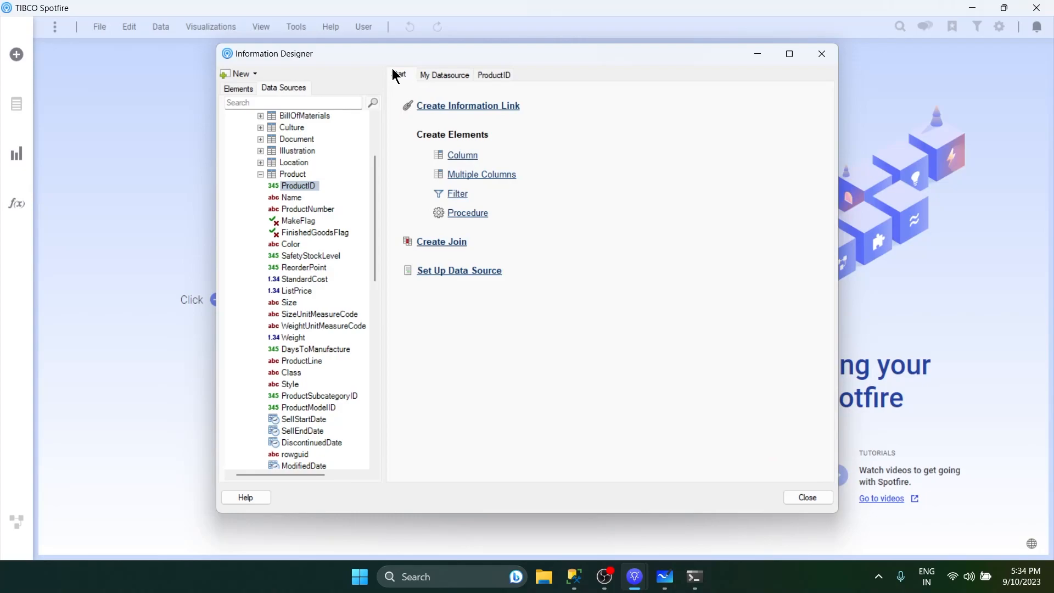
pyautogui.click(472, 158)
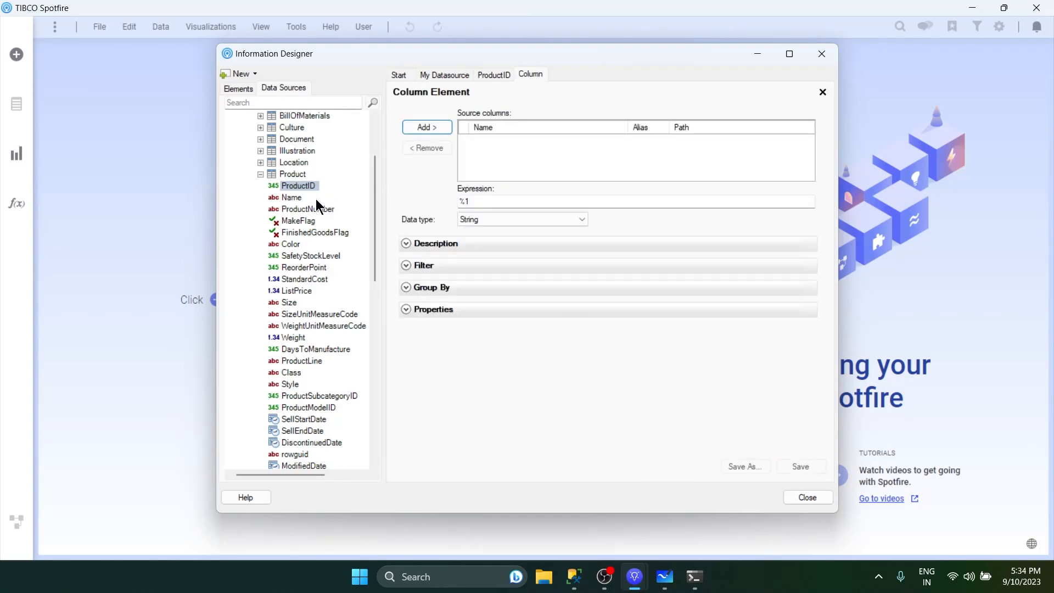
pyautogui.click(298, 199)
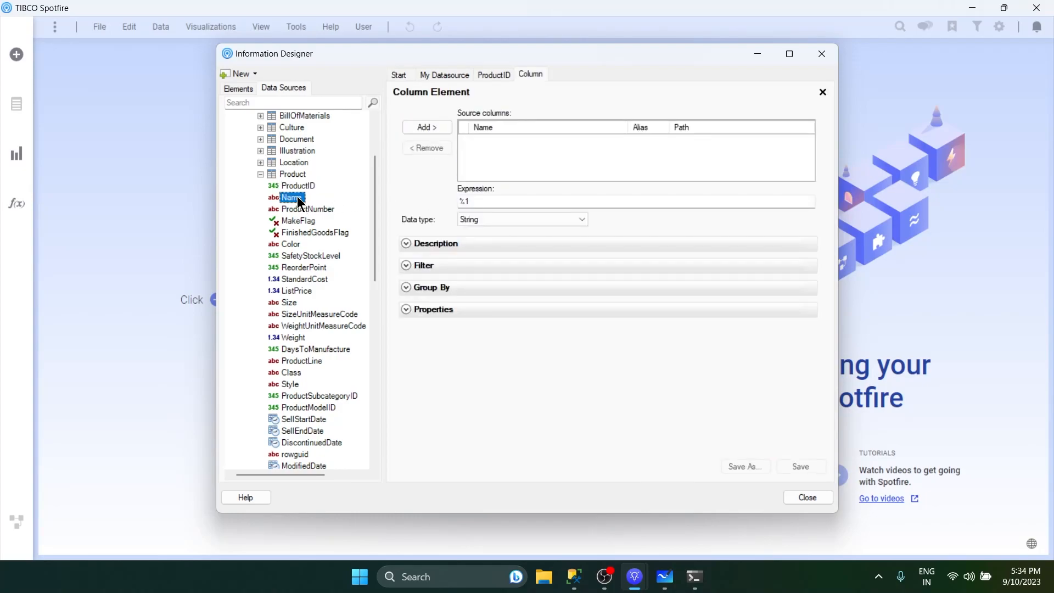
pyautogui.click(446, 129)
# Save the column element as "Product Name" in the top-level Library folder.
pyautogui.click(801, 466)
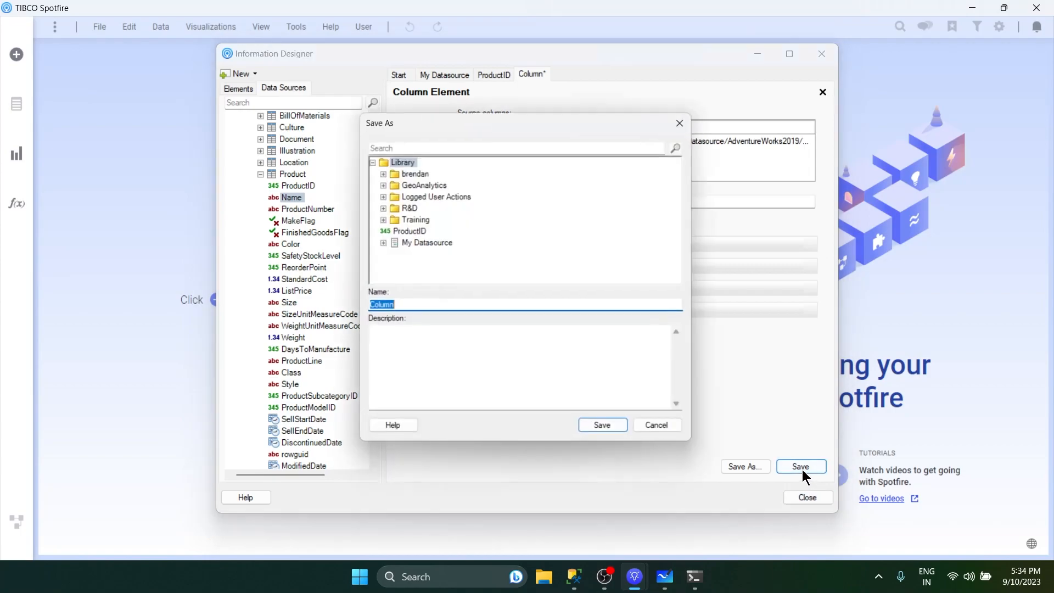
pyautogui.write('Name')
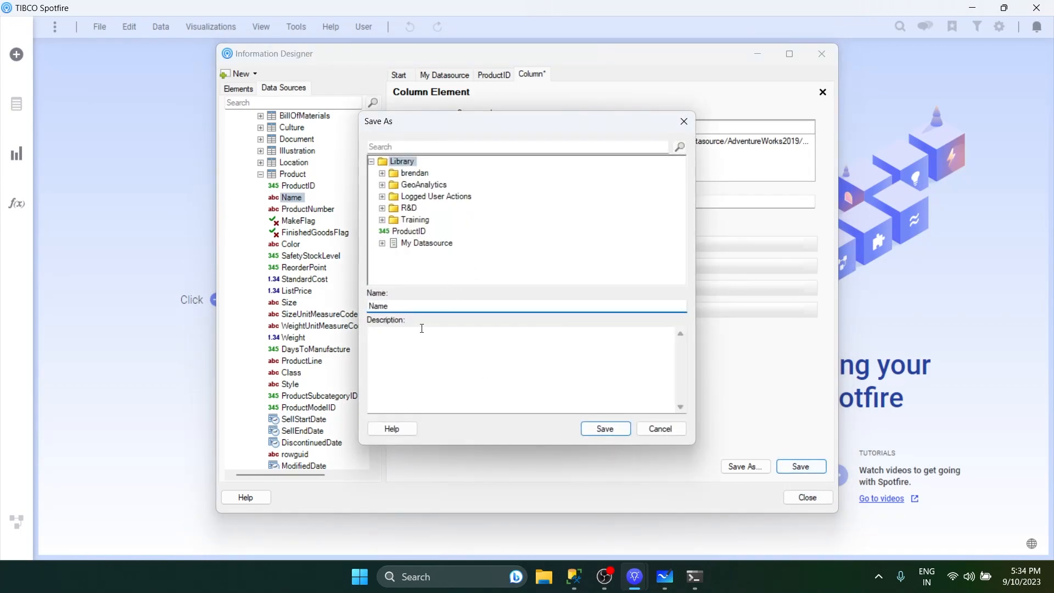
pyautogui.click(372, 306)
pyautogui.write('Product')
pyautogui.click(602, 428)
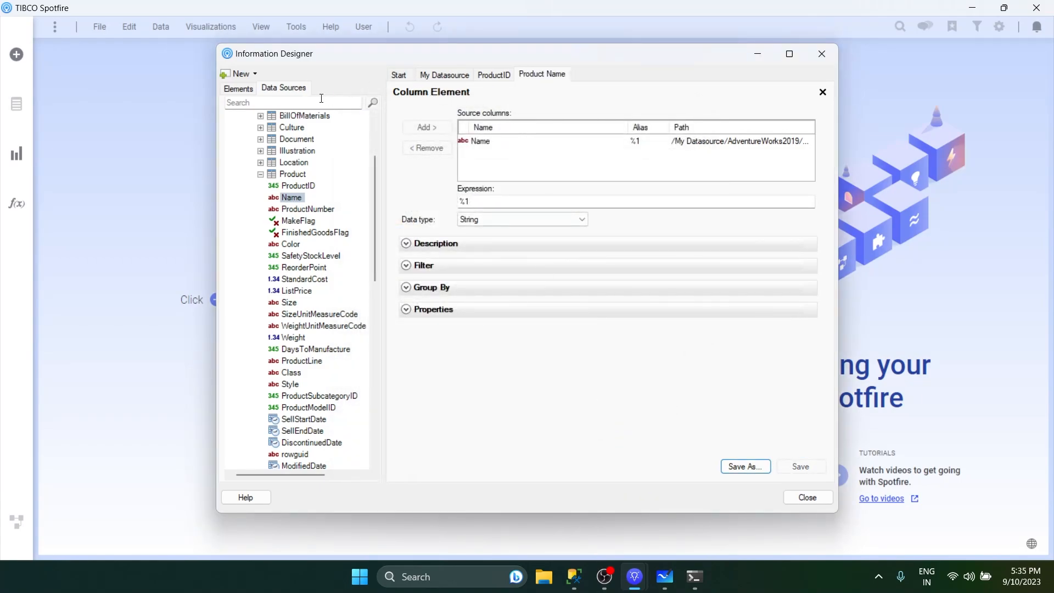
# Show the saved library elements, check the "Create information link" stage in Microsoft Whiteboard, and return to Spotfire.
pyautogui.click(239, 90)
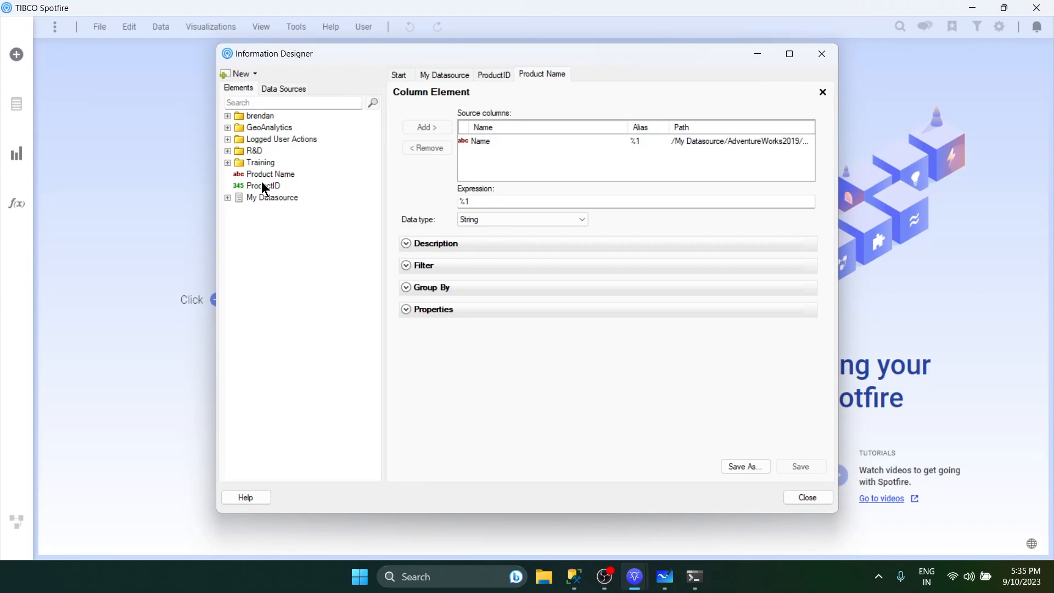
pyautogui.hotkey('alt', 'Tab')
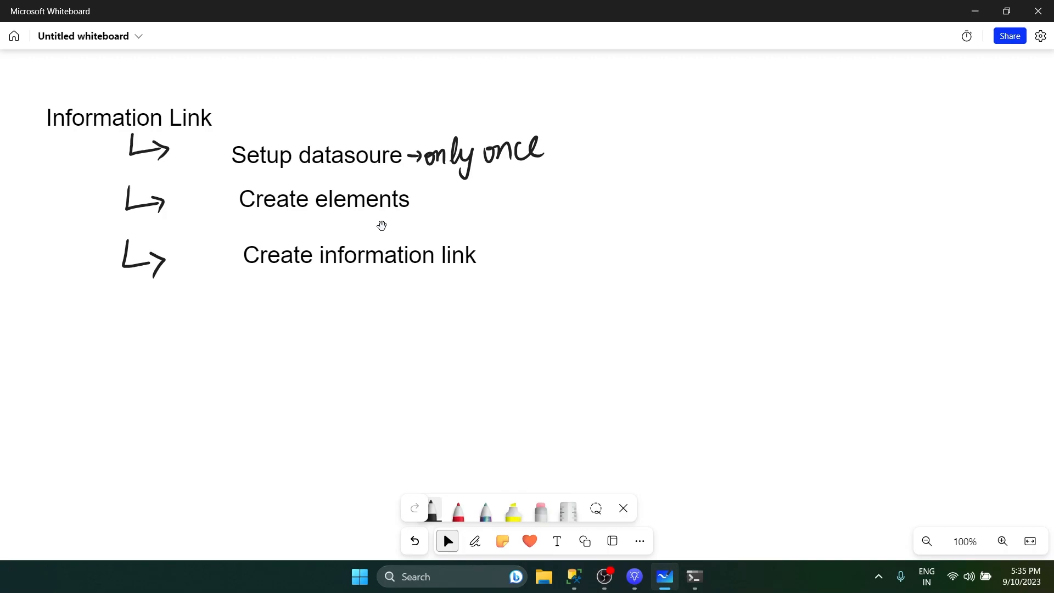
pyautogui.click(362, 253)
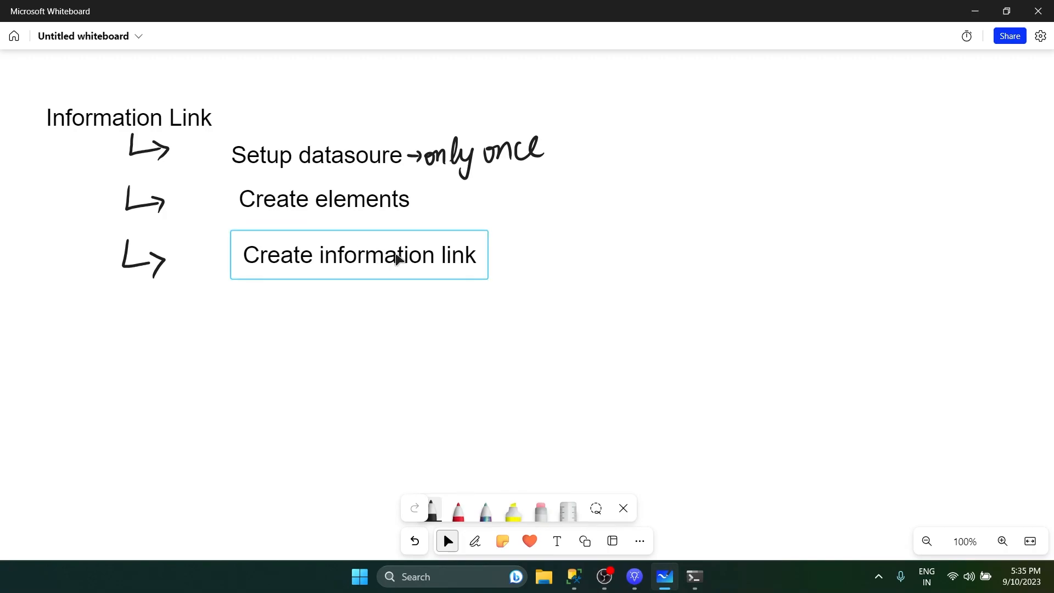
pyautogui.hotkey('alt', 'Tab')
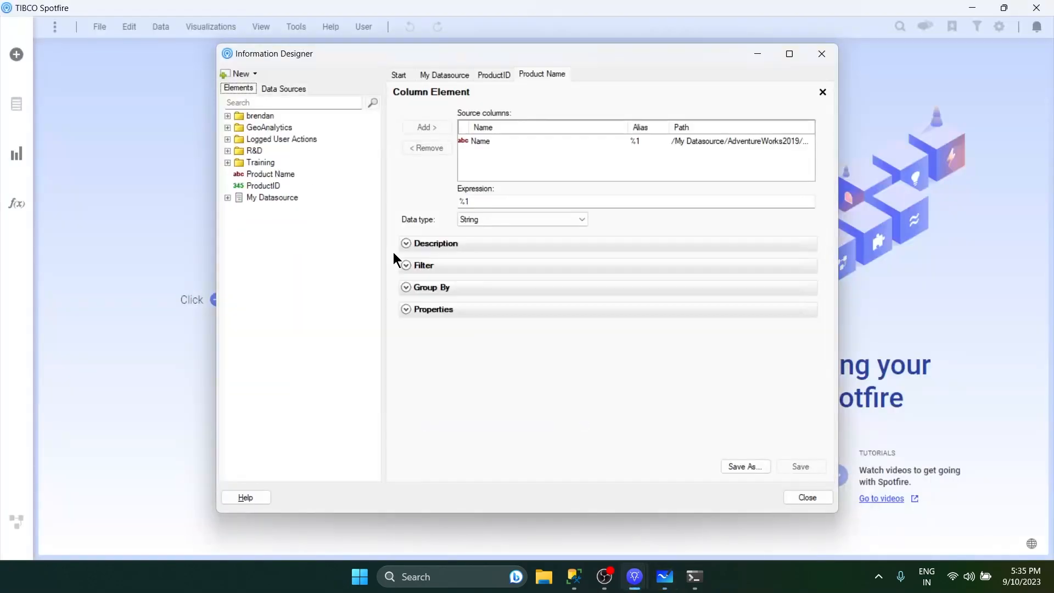
# Create an information link and add the Product Name and ProductID elements to it.
pyautogui.click(400, 76)
pyautogui.click(448, 107)
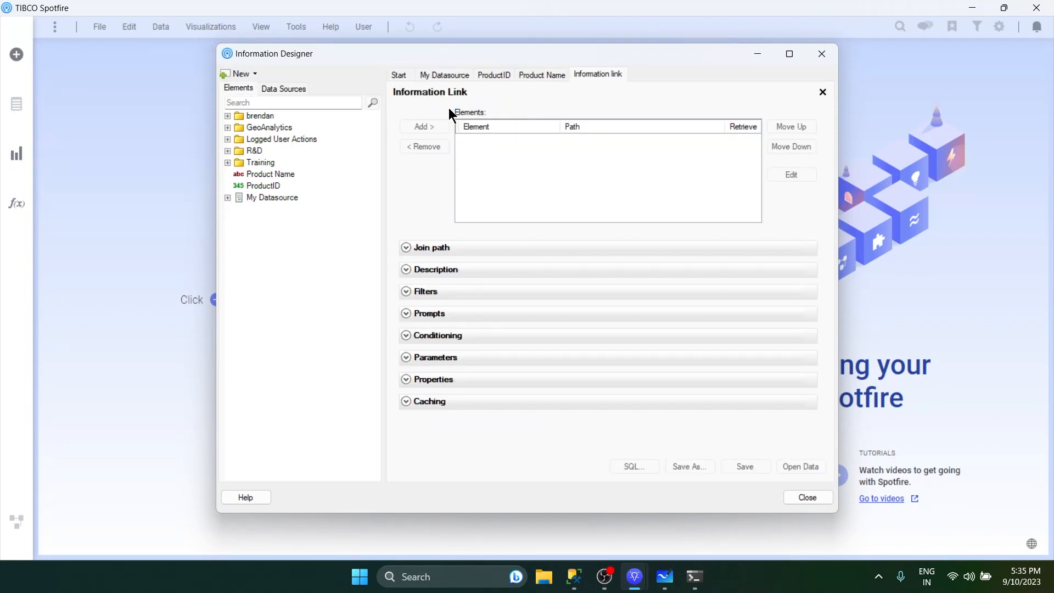
pyautogui.click(263, 178)
pyautogui.click(417, 130)
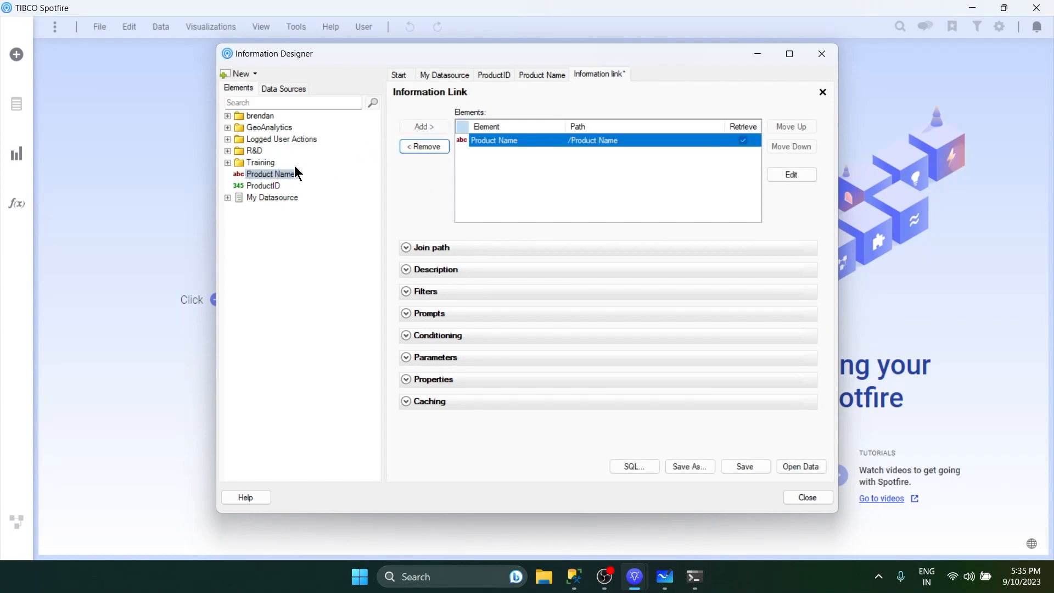
pyautogui.click(266, 186)
pyautogui.click(421, 127)
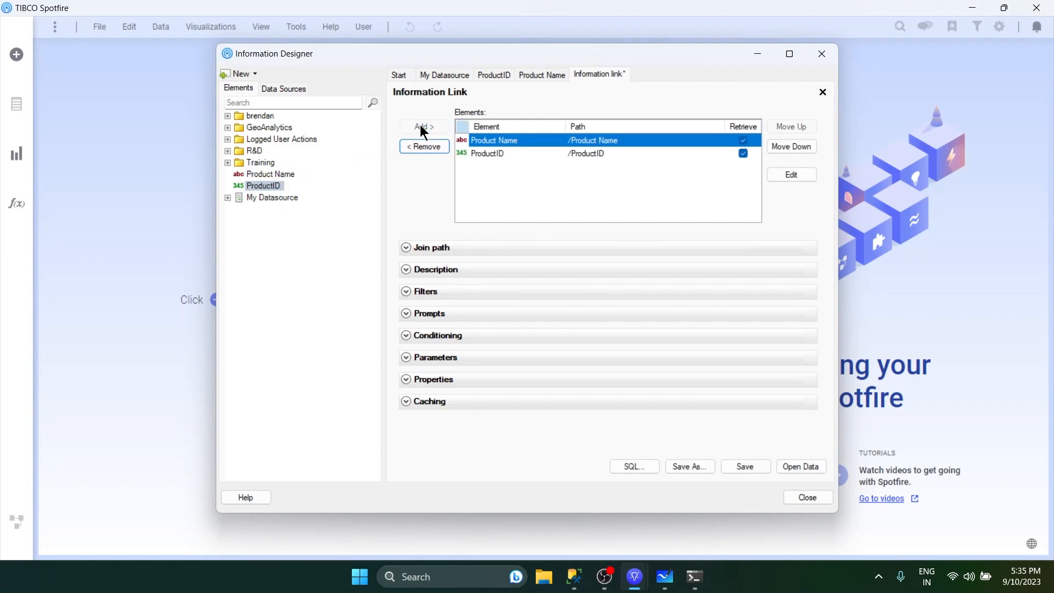
# Save the information link as "First IL" in the top-level Library folder.
pyautogui.click(762, 471)
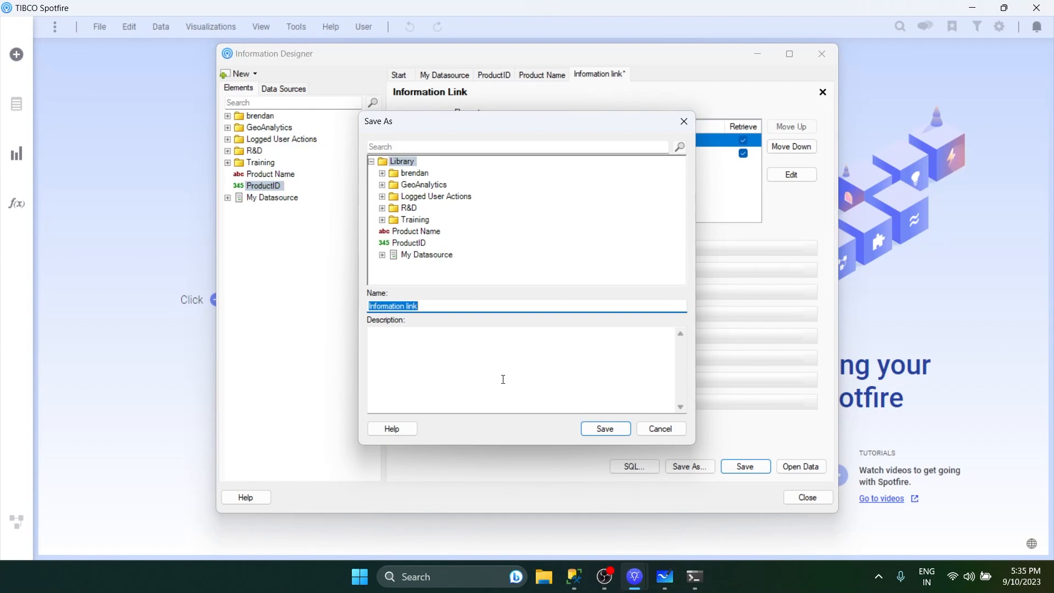
pyautogui.write('First uery')
pyautogui.press('BackSpace')
pyautogui.press('BackSpace')
pyautogui.press('BackSpace')
pyautogui.press('BackSpace')
pyautogui.write('IL')
pyautogui.click(599, 431)
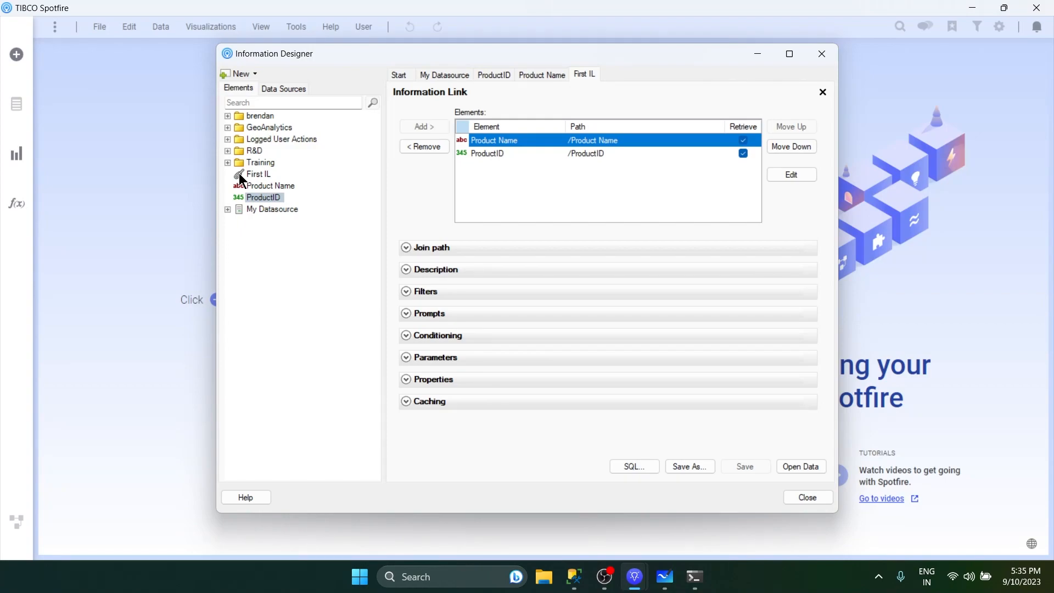
# Open the data of the First IL information link and display it in a table visualization.
pyautogui.click(242, 176)
pyautogui.click(803, 466)
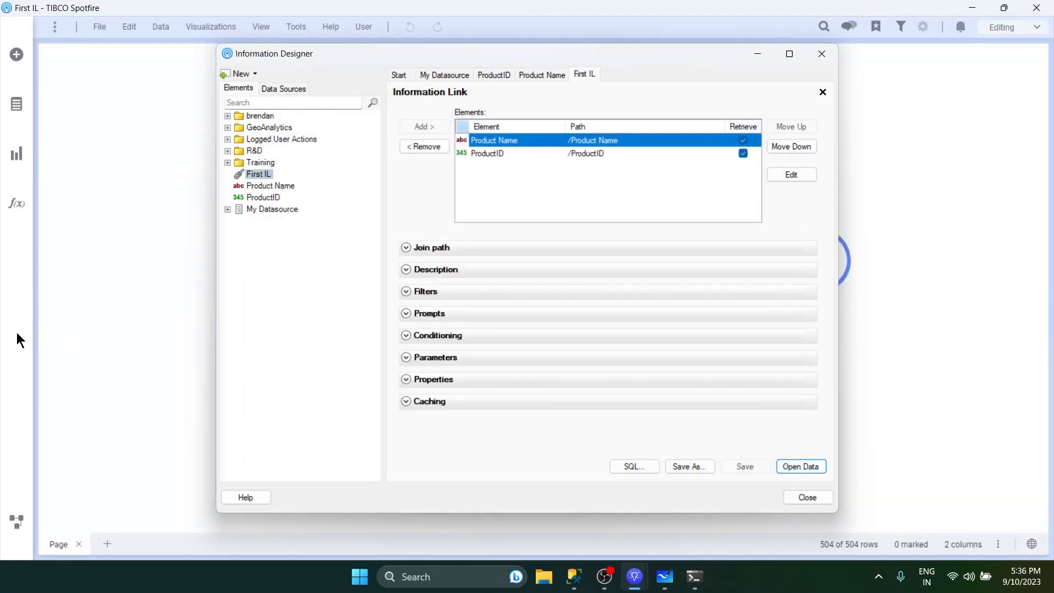
pyautogui.moveTo(312, 58); pyautogui.dragTo(532, 82)
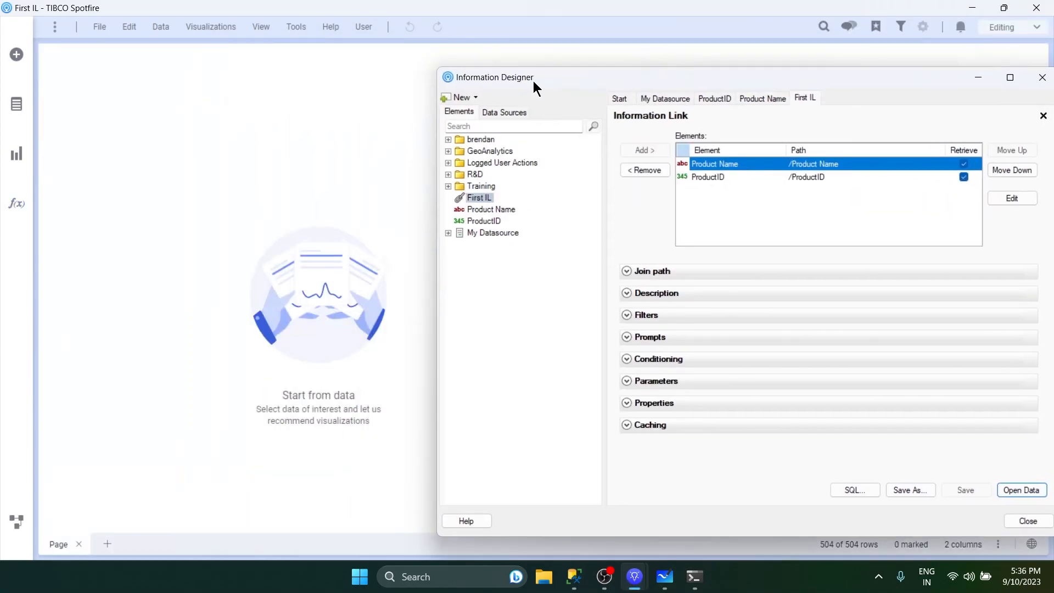
pyautogui.click(19, 162)
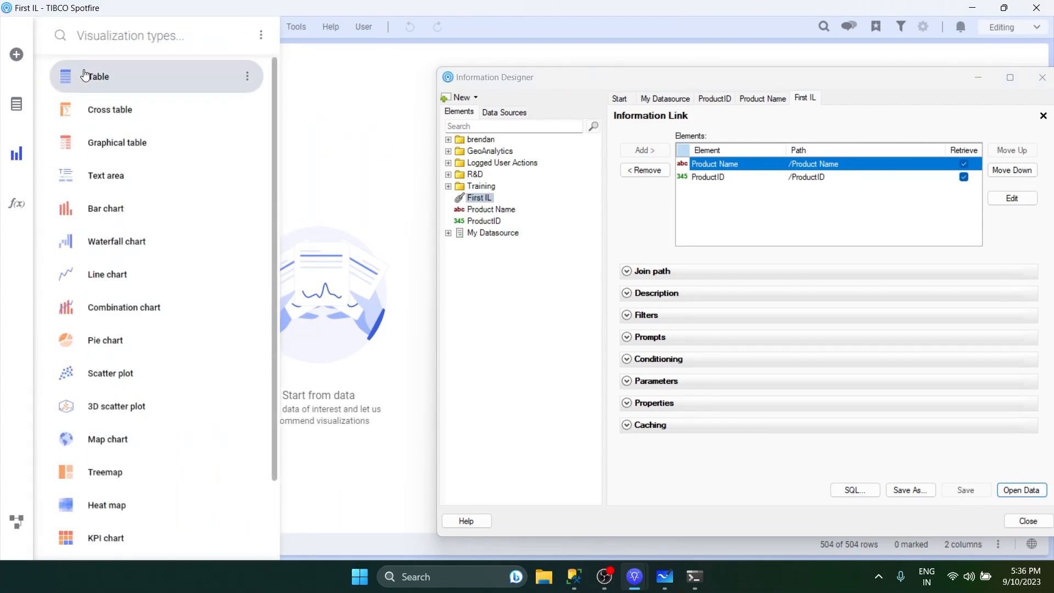
pyautogui.click(85, 77)
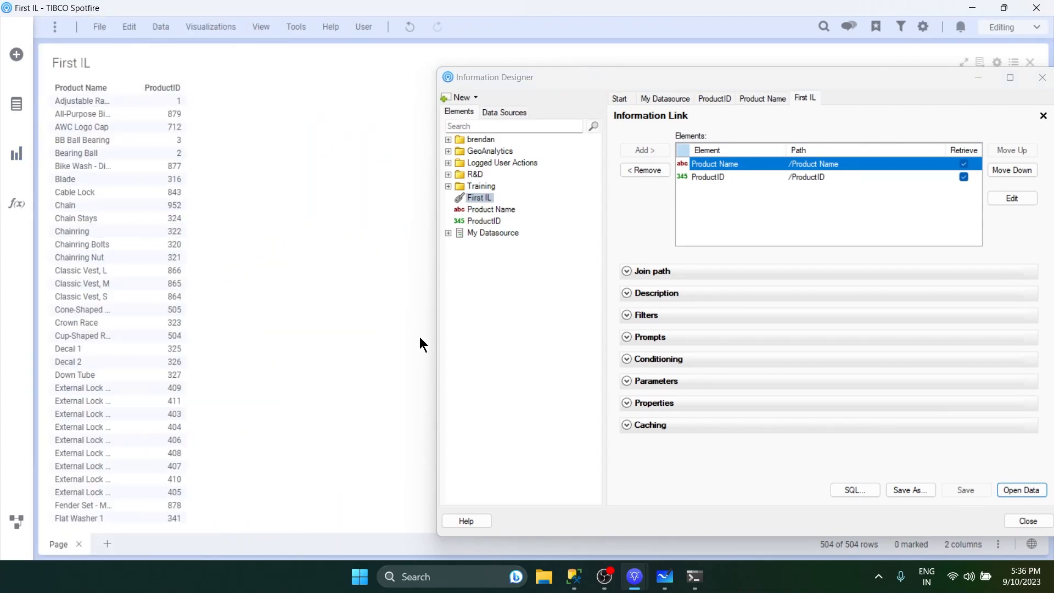
# Run the query selecting ProductID and Name from Production.Product in SQL Server Management Studio, and return to the Spotfire Information Designer.
pyautogui.moveTo(581, 586)
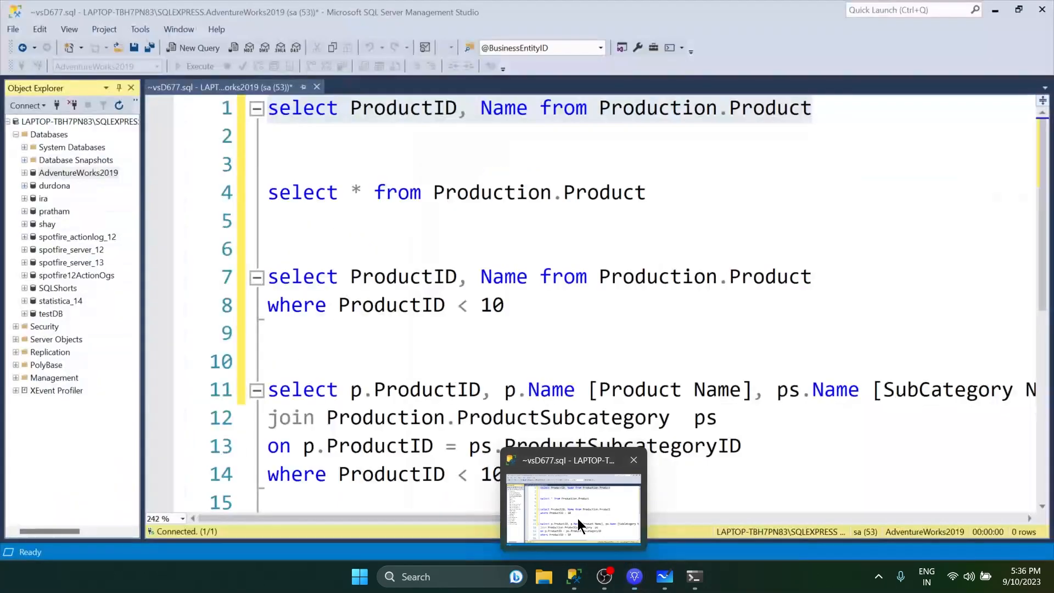
pyautogui.click(577, 518)
pyautogui.moveTo(857, 123); pyautogui.dragTo(269, 107)
pyautogui.click(177, 66)
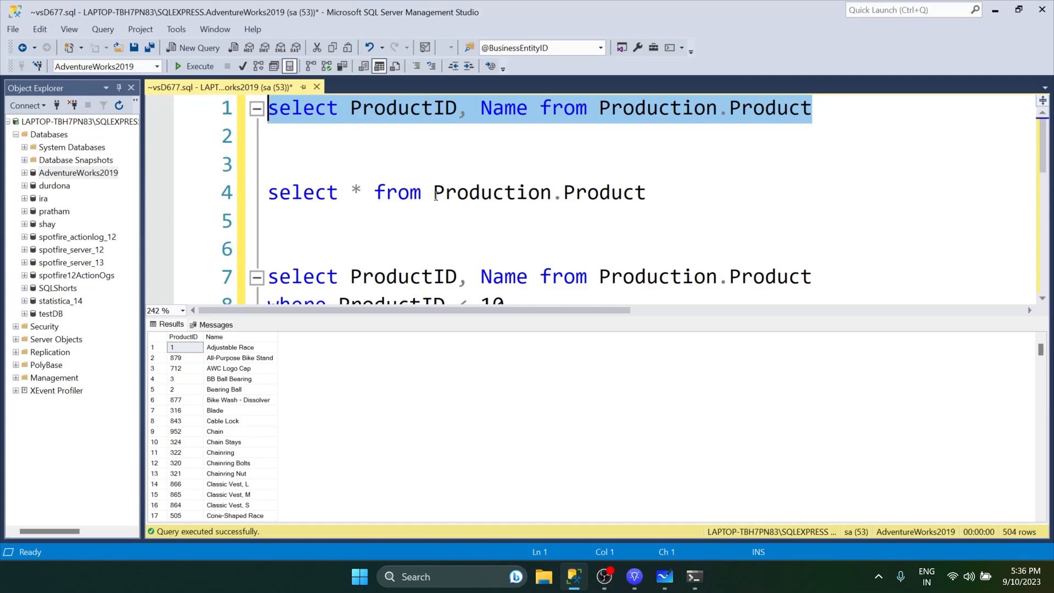
pyautogui.moveTo(634, 576)
pyautogui.click(710, 509)
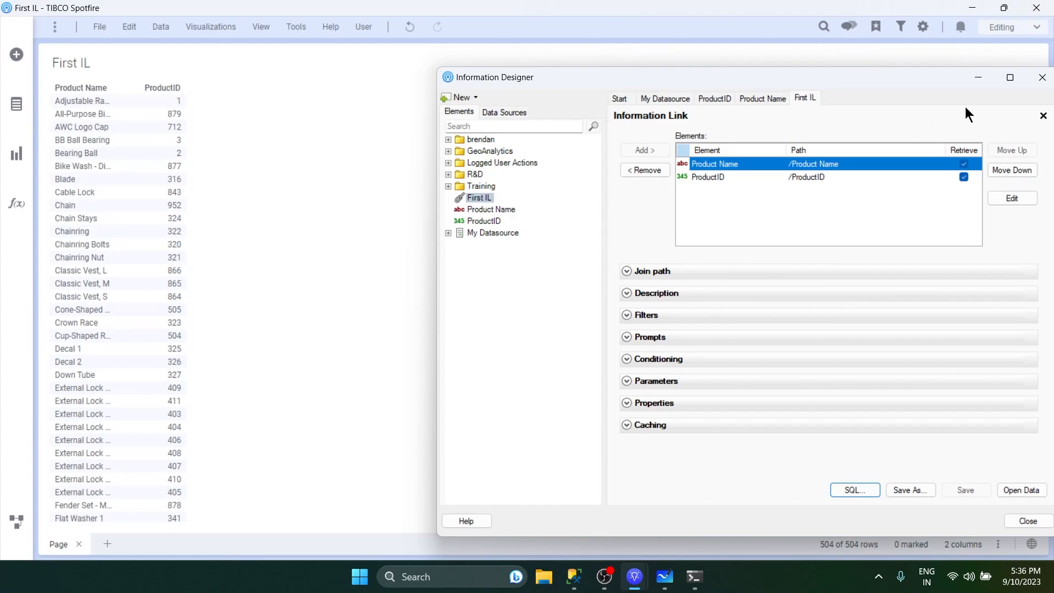
# Close the Information Designer, add First IL from the Spotfire library as a new data table, and show it in a second table visualization.
pyautogui.click(1041, 79)
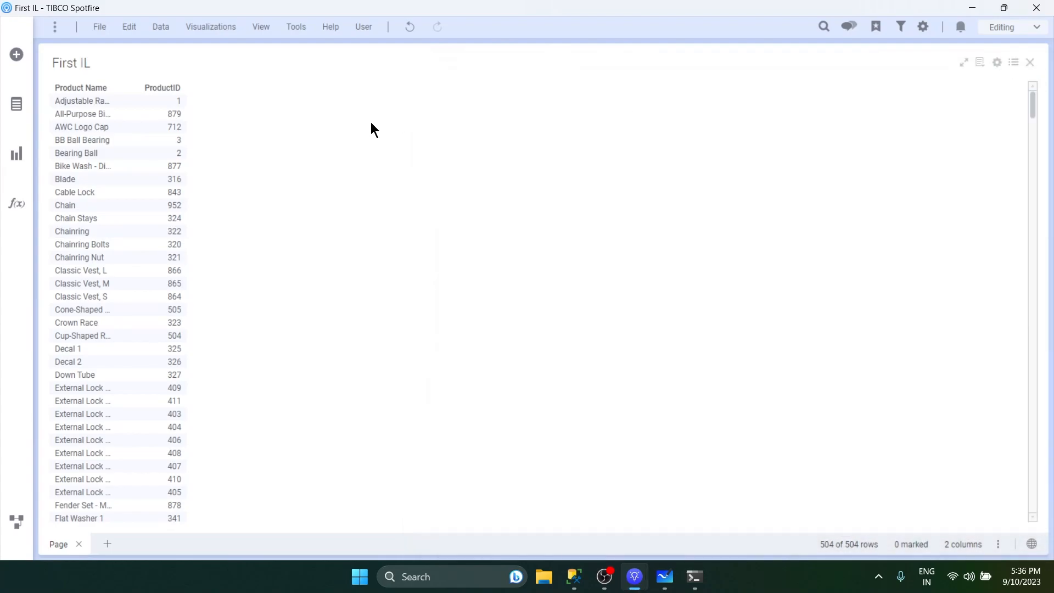
pyautogui.click(17, 55)
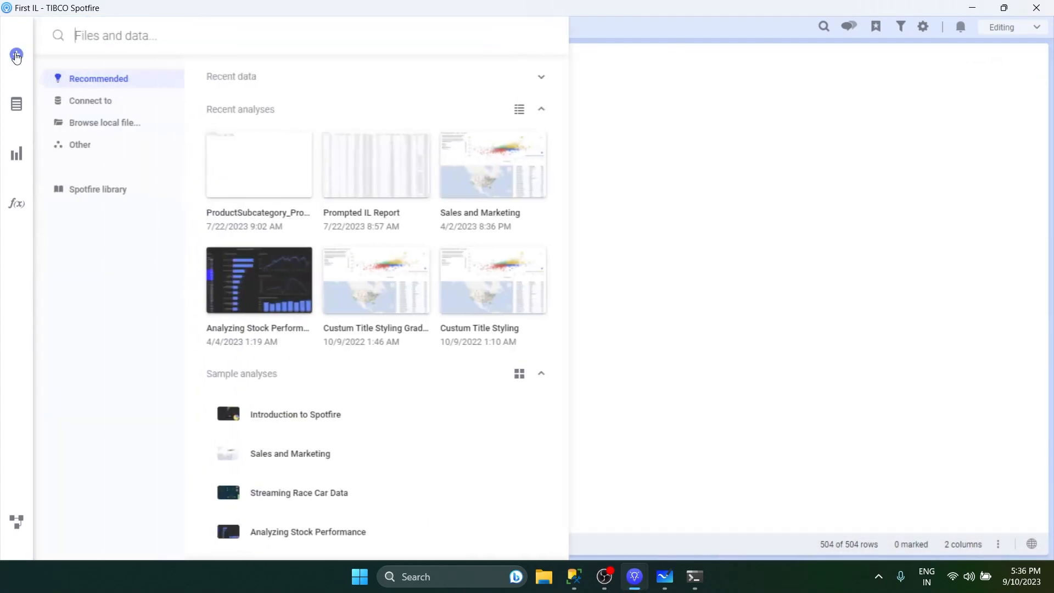
pyautogui.click(118, 192)
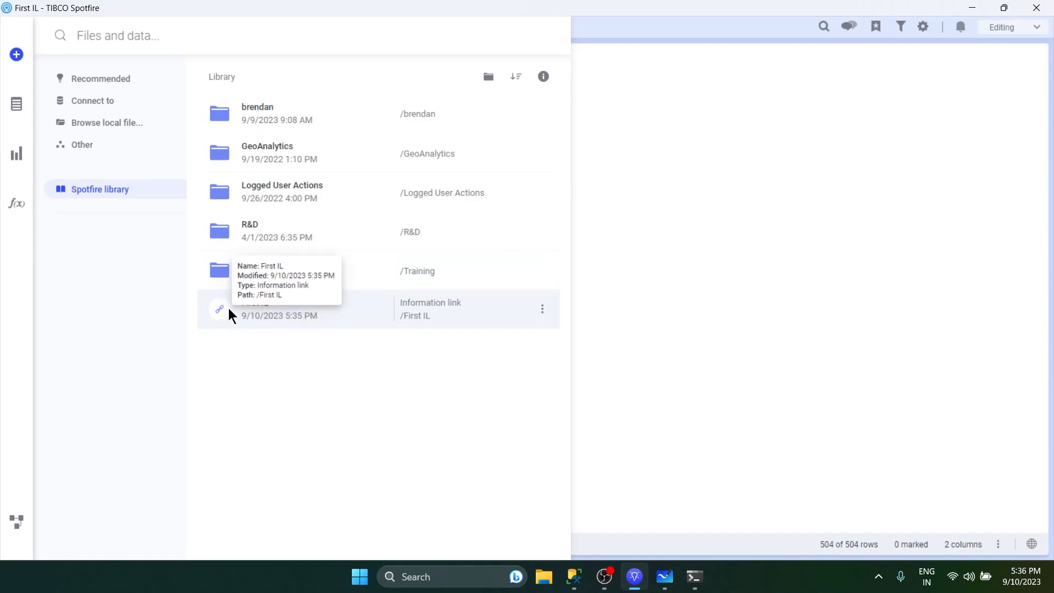
pyautogui.click(329, 311)
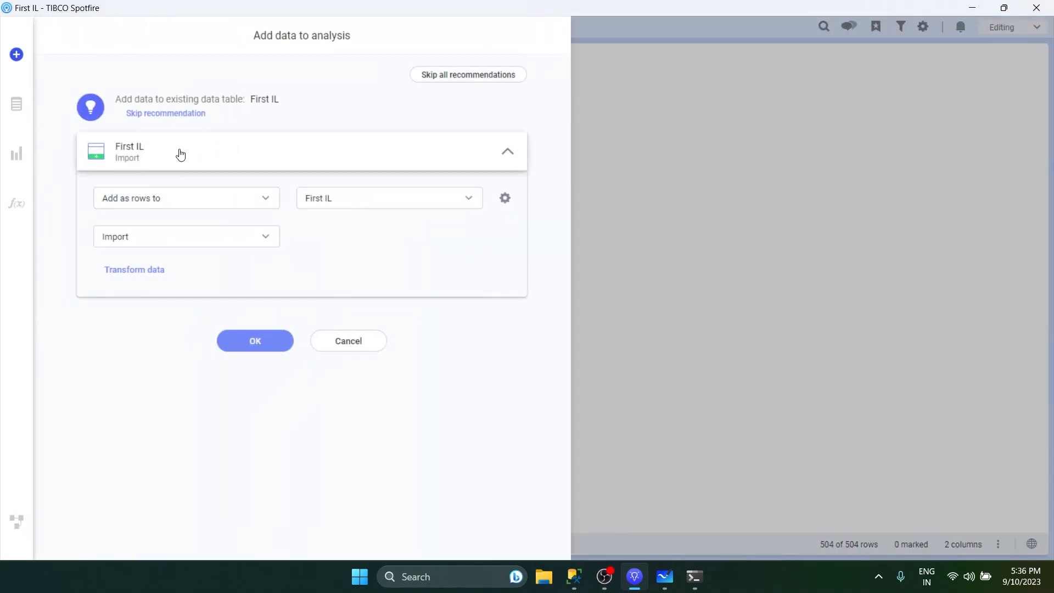
pyautogui.click(183, 207)
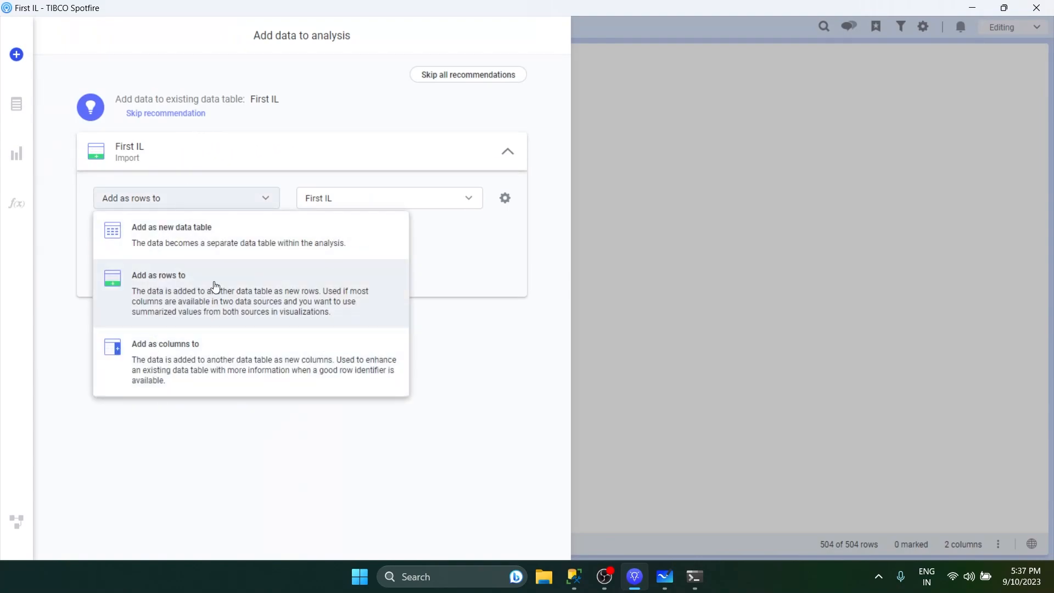
pyautogui.click(237, 258)
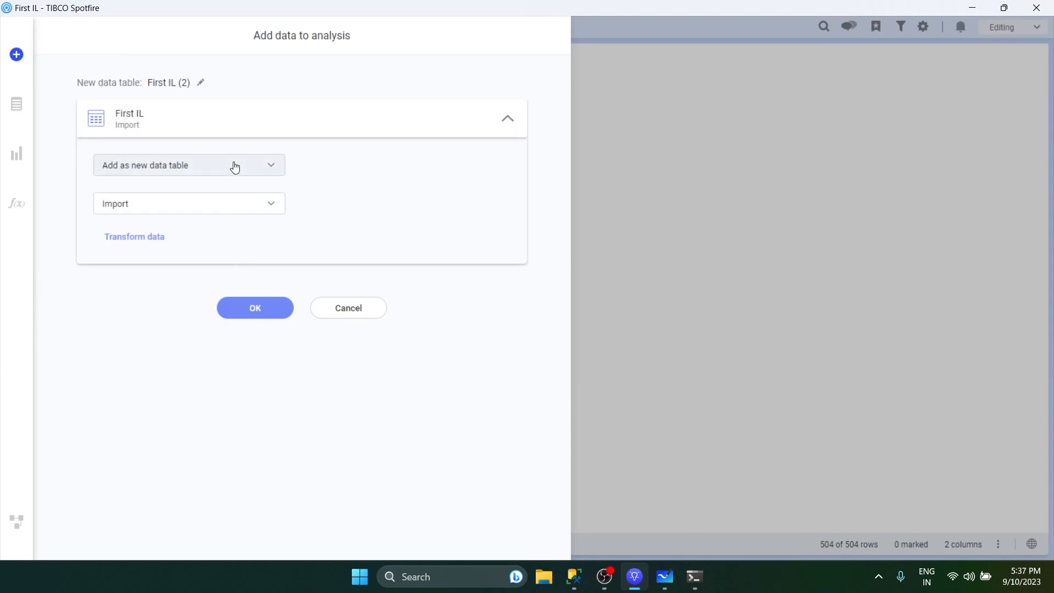
pyautogui.click(203, 83)
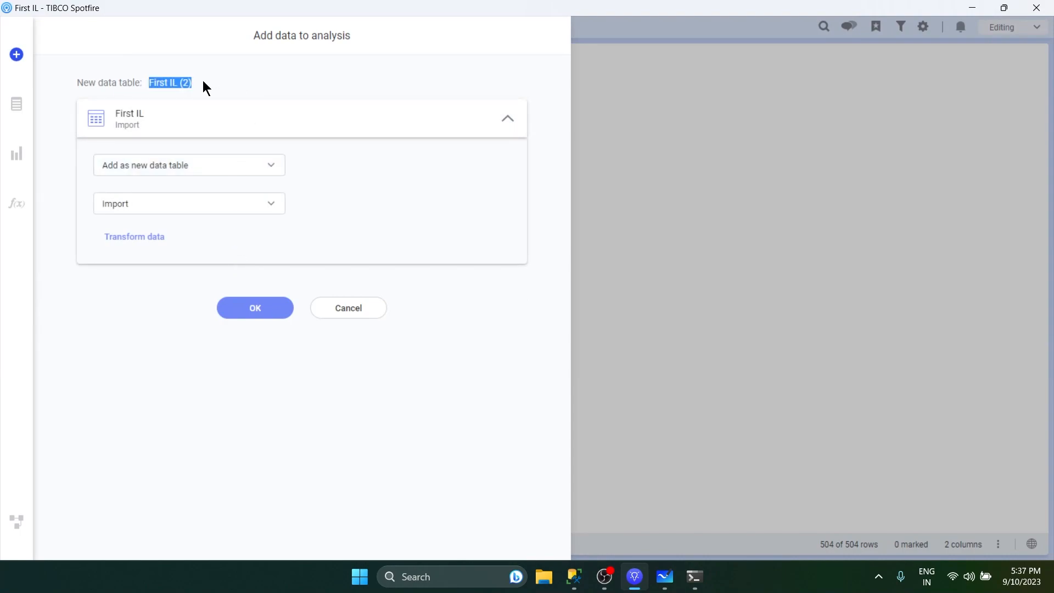
pyautogui.click(262, 311)
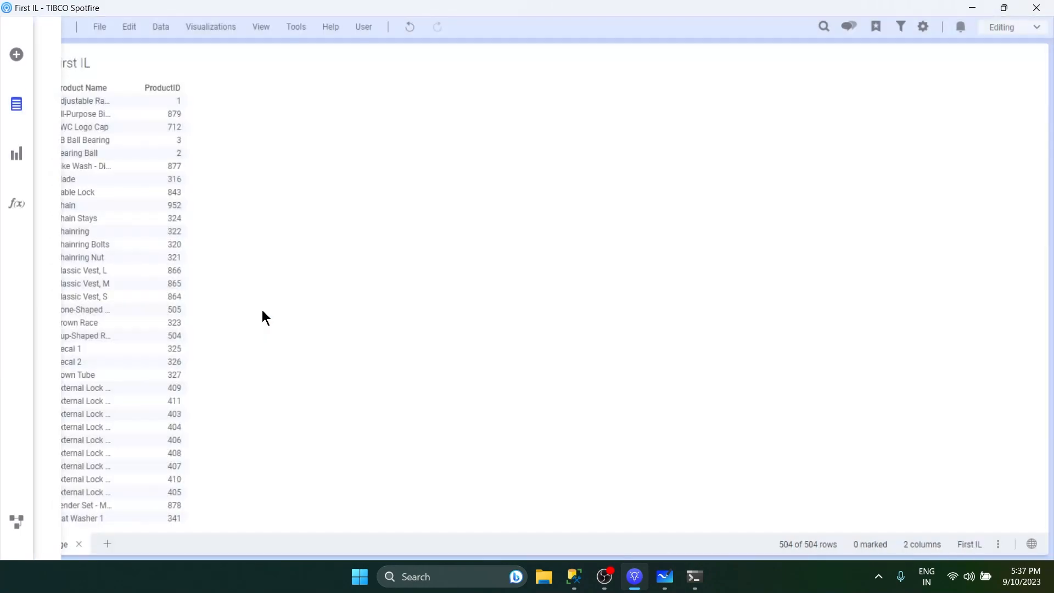
pyautogui.click(22, 155)
pyautogui.click(93, 75)
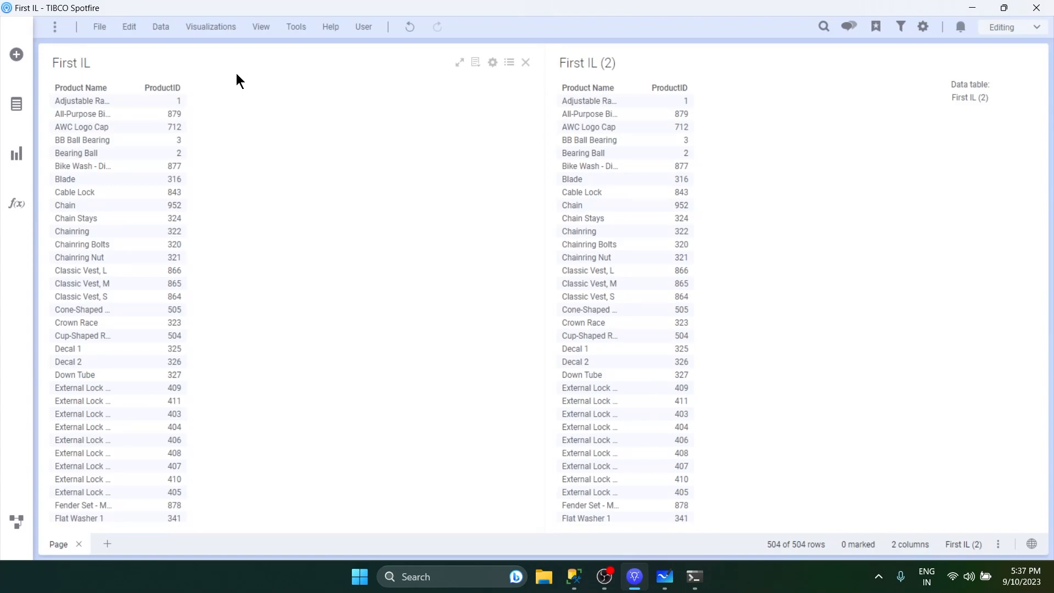
# Reopen the Information Designer, open the First IL information link, and display its SQL query for My Datasource.
pyautogui.click(165, 35)
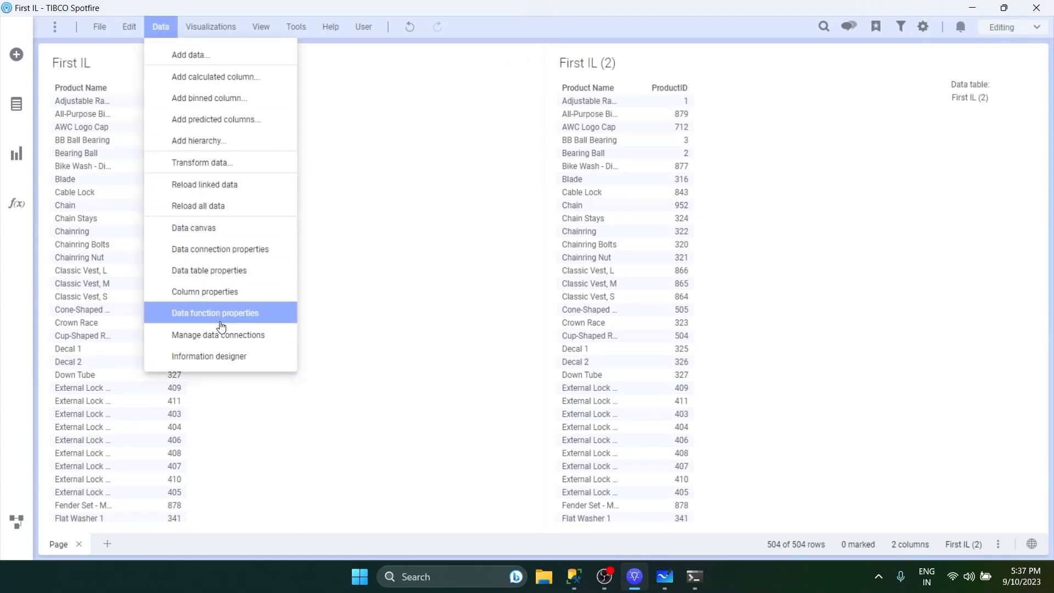
pyautogui.click(220, 354)
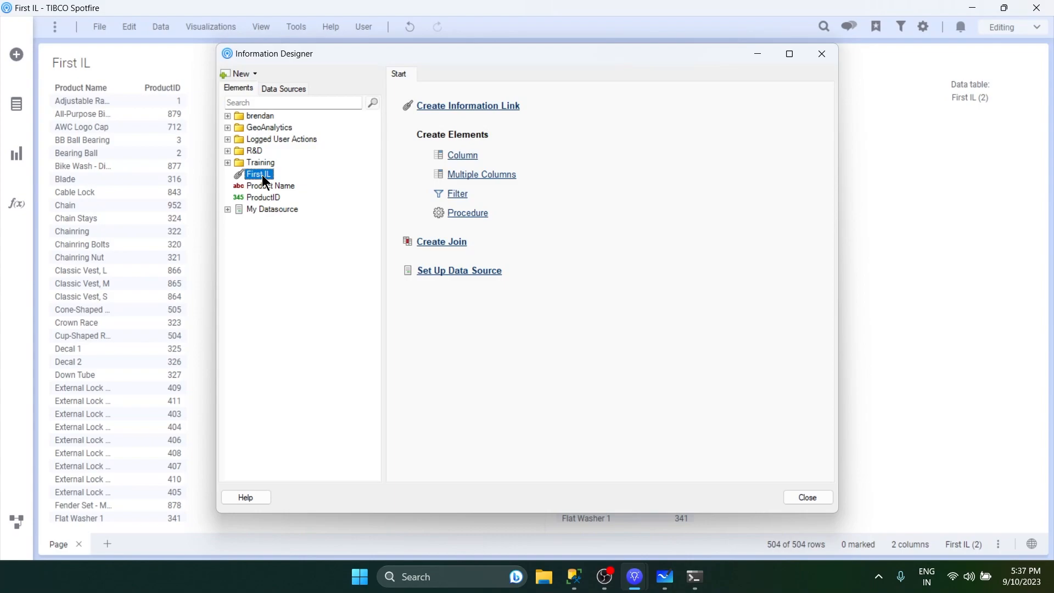
pyautogui.doubleClick(260, 174)
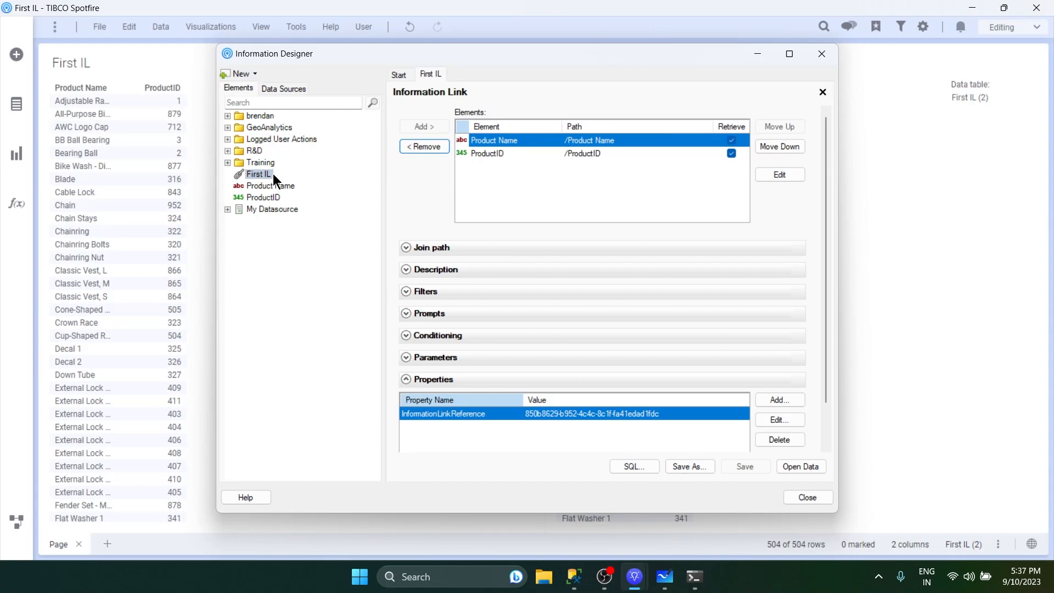
pyautogui.click(636, 465)
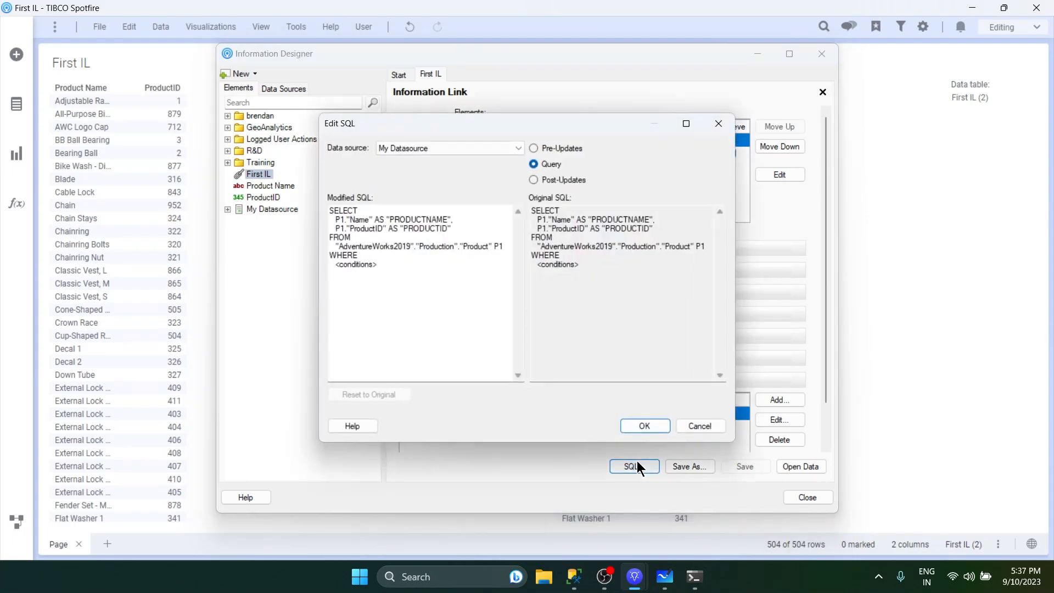
pyautogui.moveTo(331, 211); pyautogui.dragTo(385, 270)
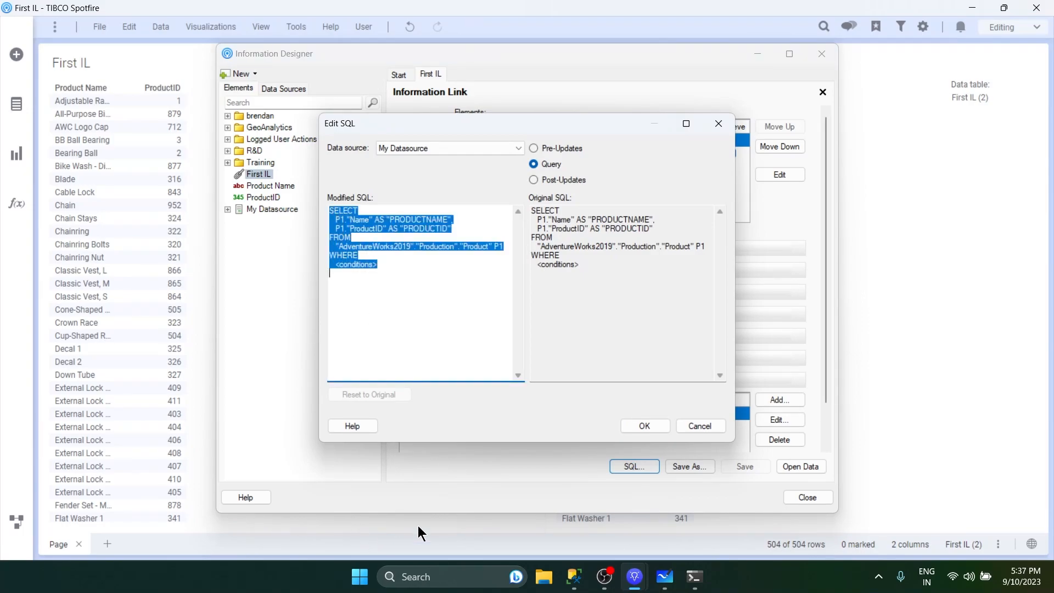
# Compare the information link's SQL with the first query in SQL Server Management Studio, and return to the Edit SQL dialog.
pyautogui.moveTo(663, 564)
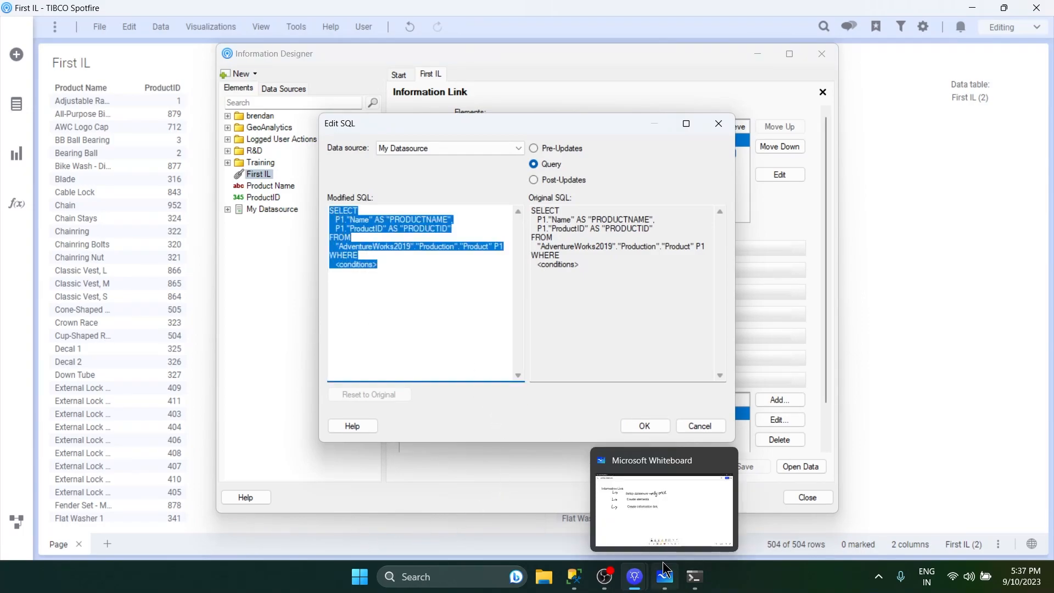
pyautogui.click(574, 505)
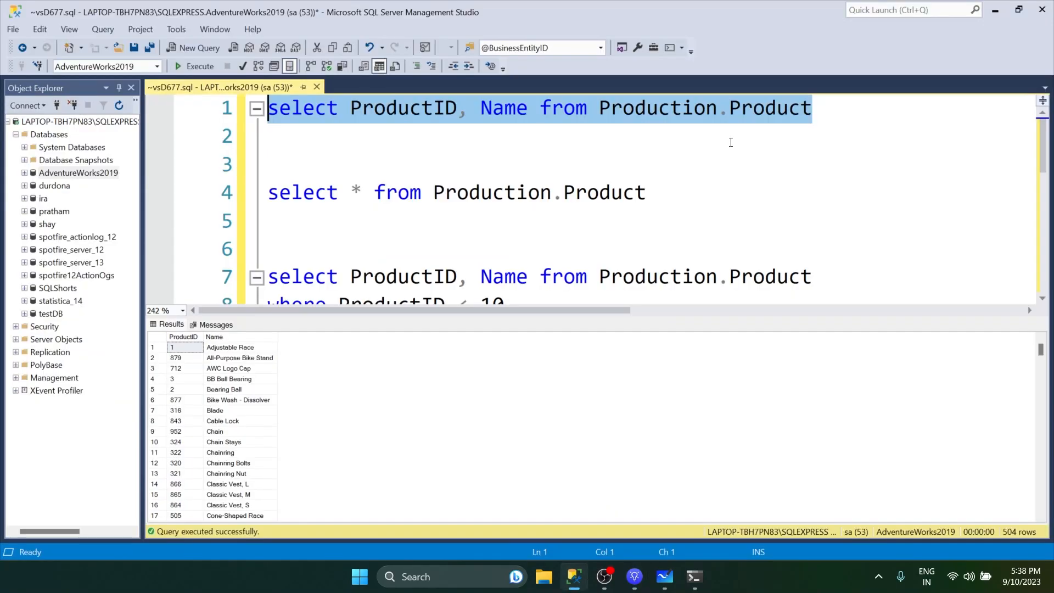
pyautogui.click(994, 11)
# Review the four sample queries in SQL Server Management Studio, from the simple selects to the filtered ProductSubcategory join, and return to Spotfire.
pyautogui.moveTo(575, 583)
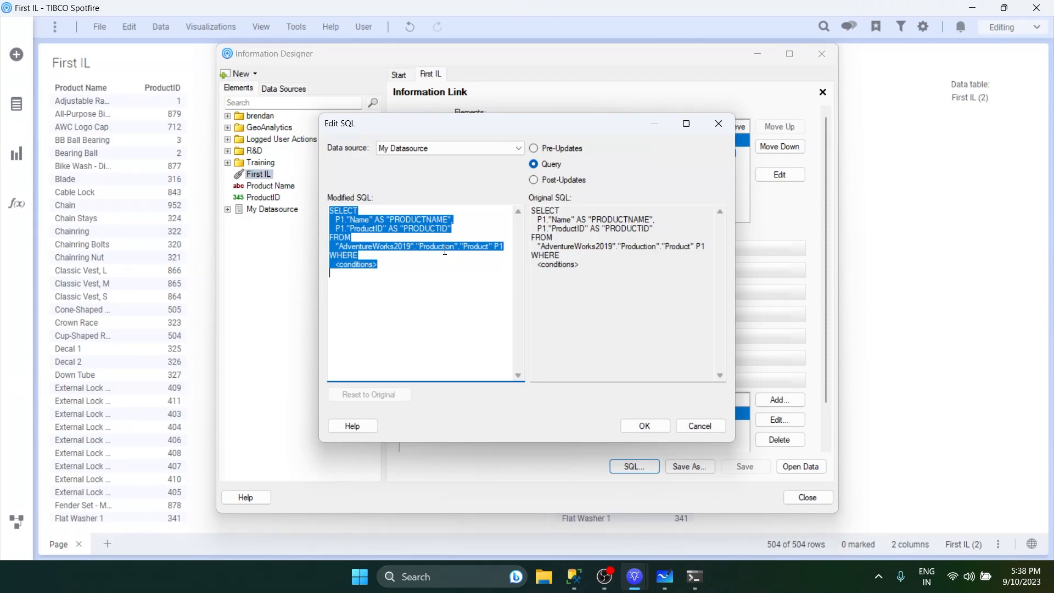
pyautogui.hotkey('alt', 'Tab')
pyautogui.moveTo(811, 108); pyautogui.dragTo(269, 107)
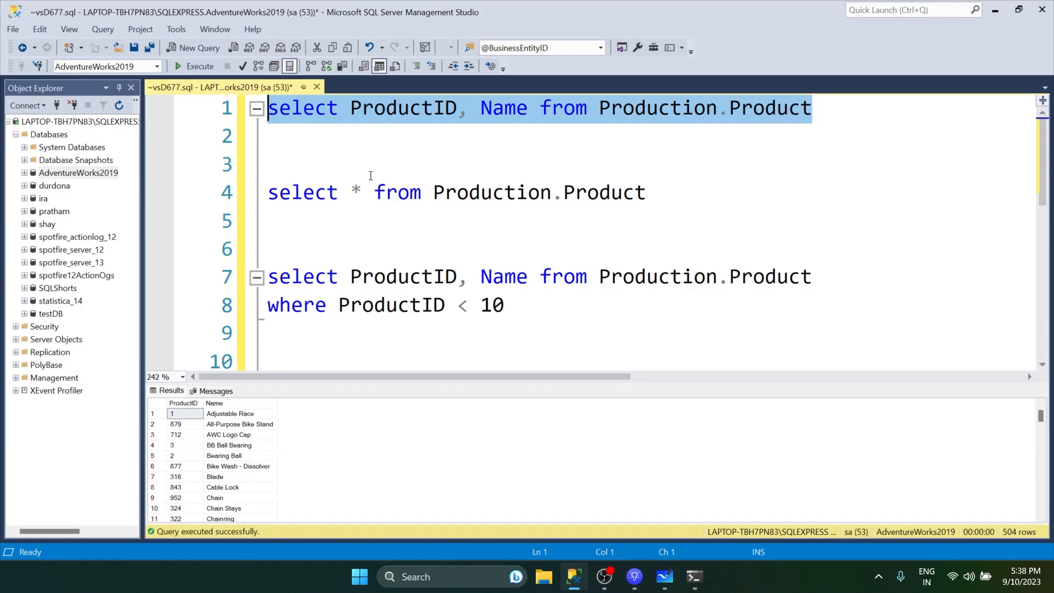
pyautogui.moveTo(649, 193); pyautogui.dragTo(264, 189)
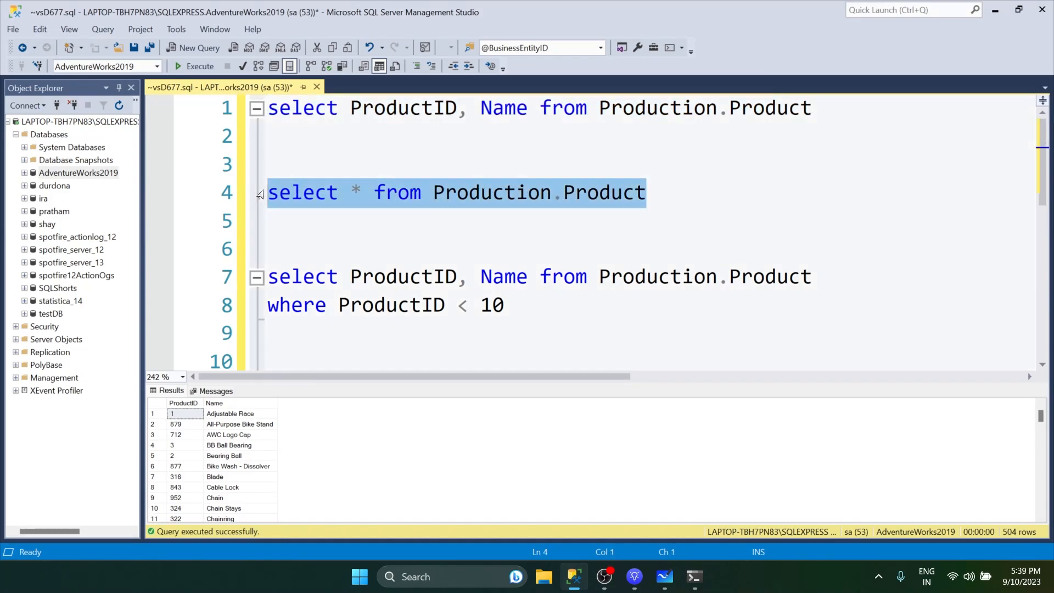
pyautogui.moveTo(504, 305); pyautogui.dragTo(269, 276)
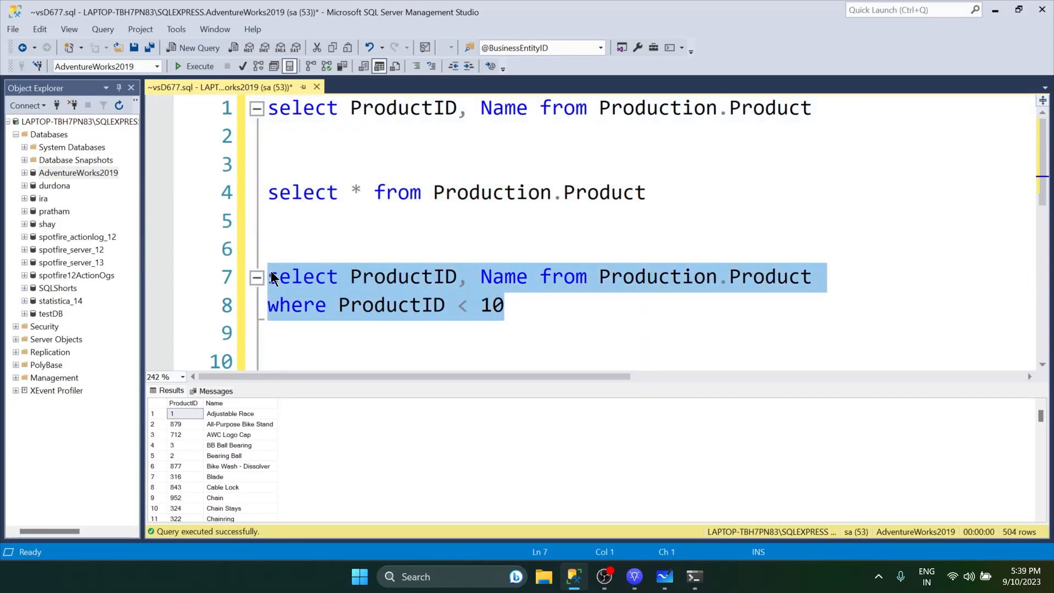
pyautogui.scroll(-1, 272, 275)
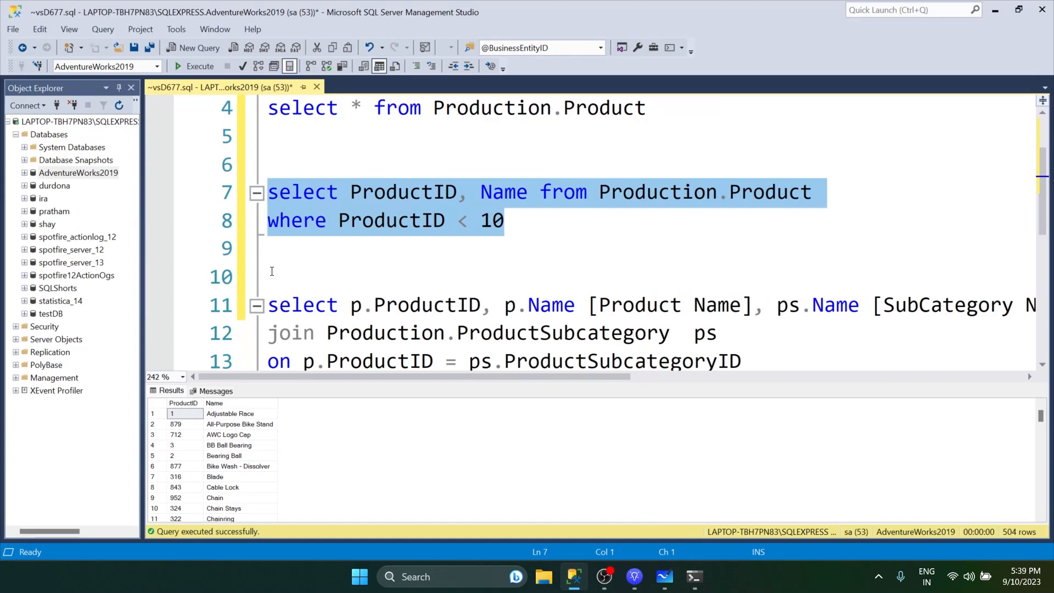
pyautogui.scroll(-1, 309, 278)
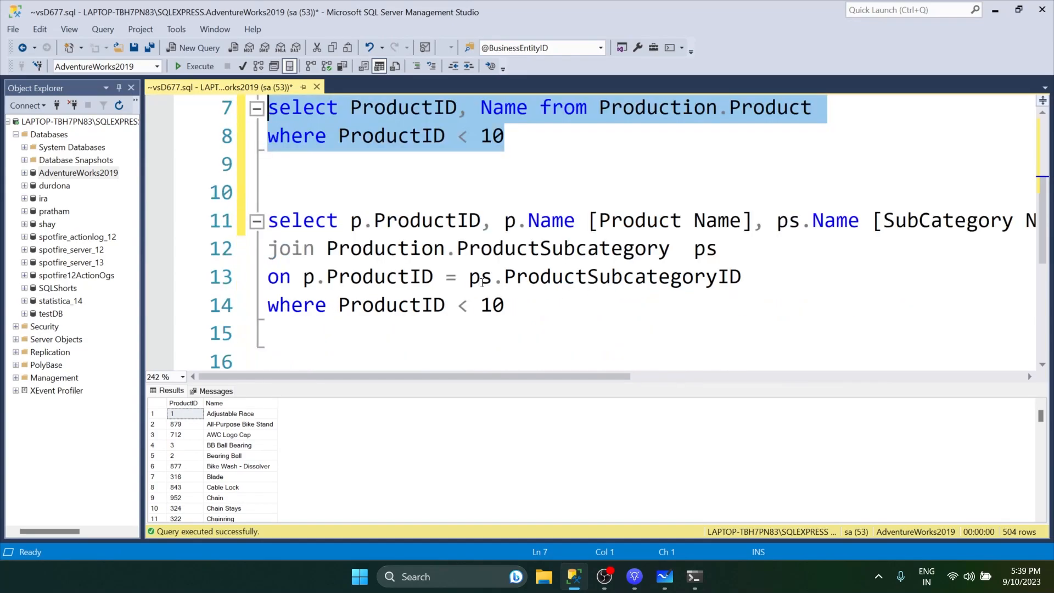
pyautogui.moveTo(508, 305); pyautogui.dragTo(254, 229)
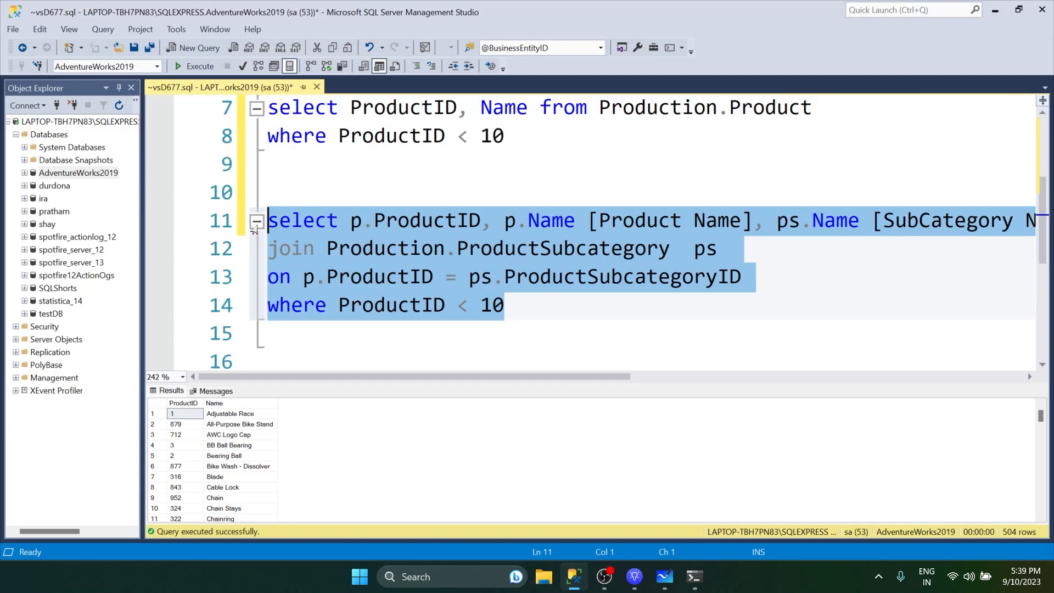
pyautogui.hotkey('alt', 'Tab')
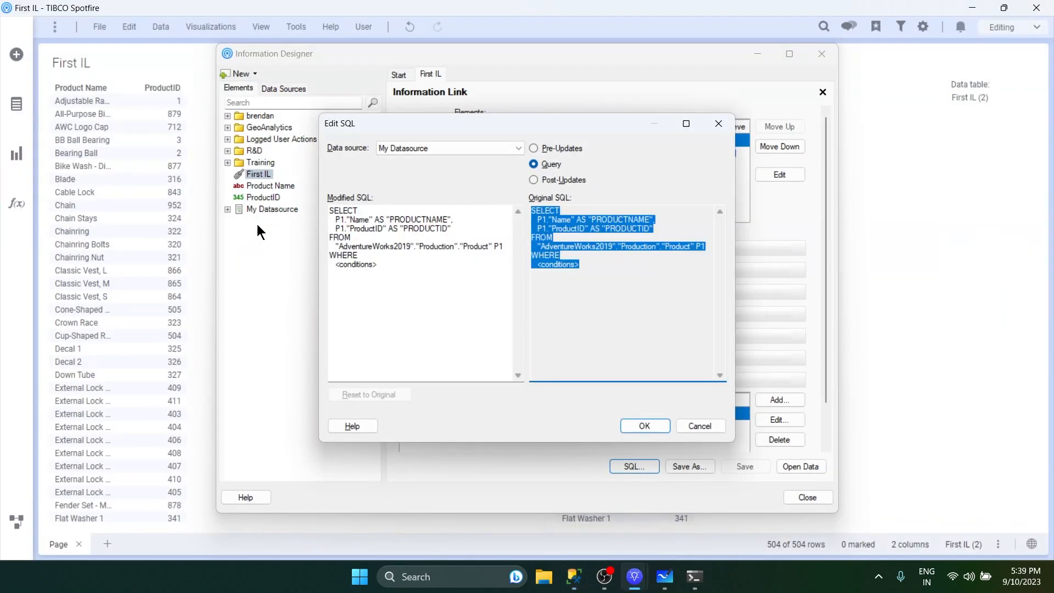